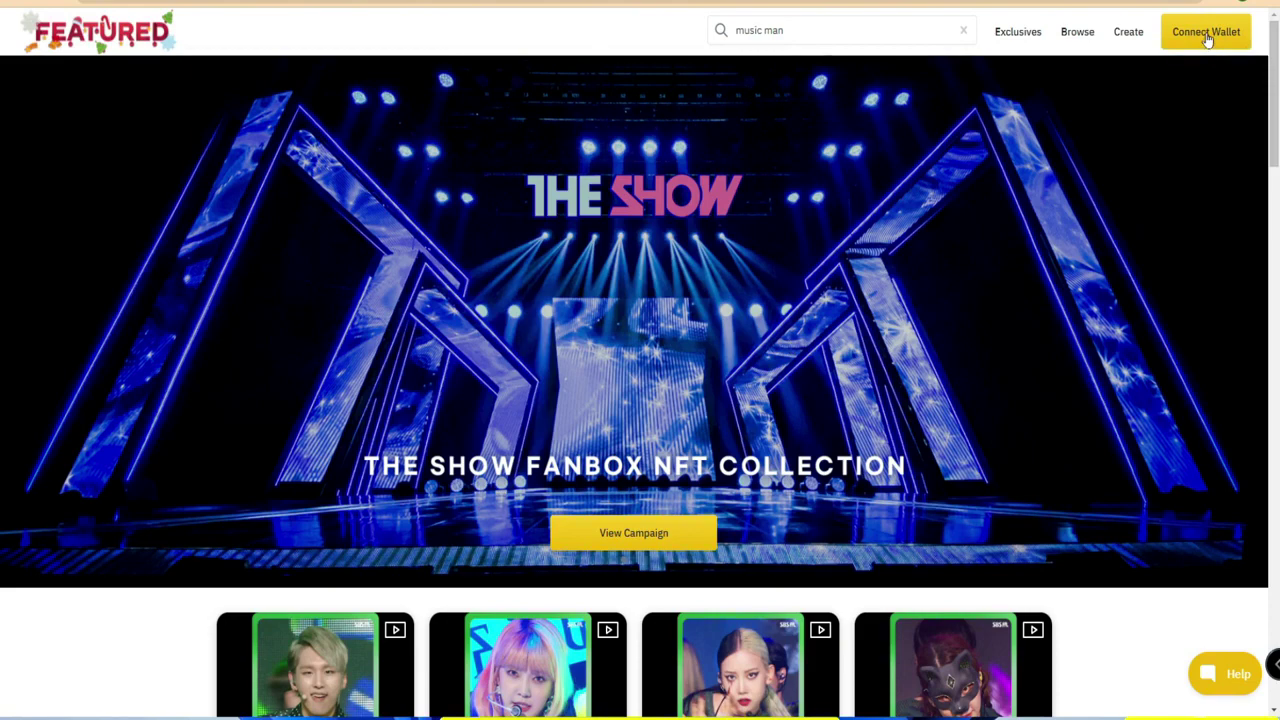
Connect the site to the MetaMask wallet and start creating a new NFT with the Mint an NFT option
{"action": "left_click", "coordinate": [1207, 38]}
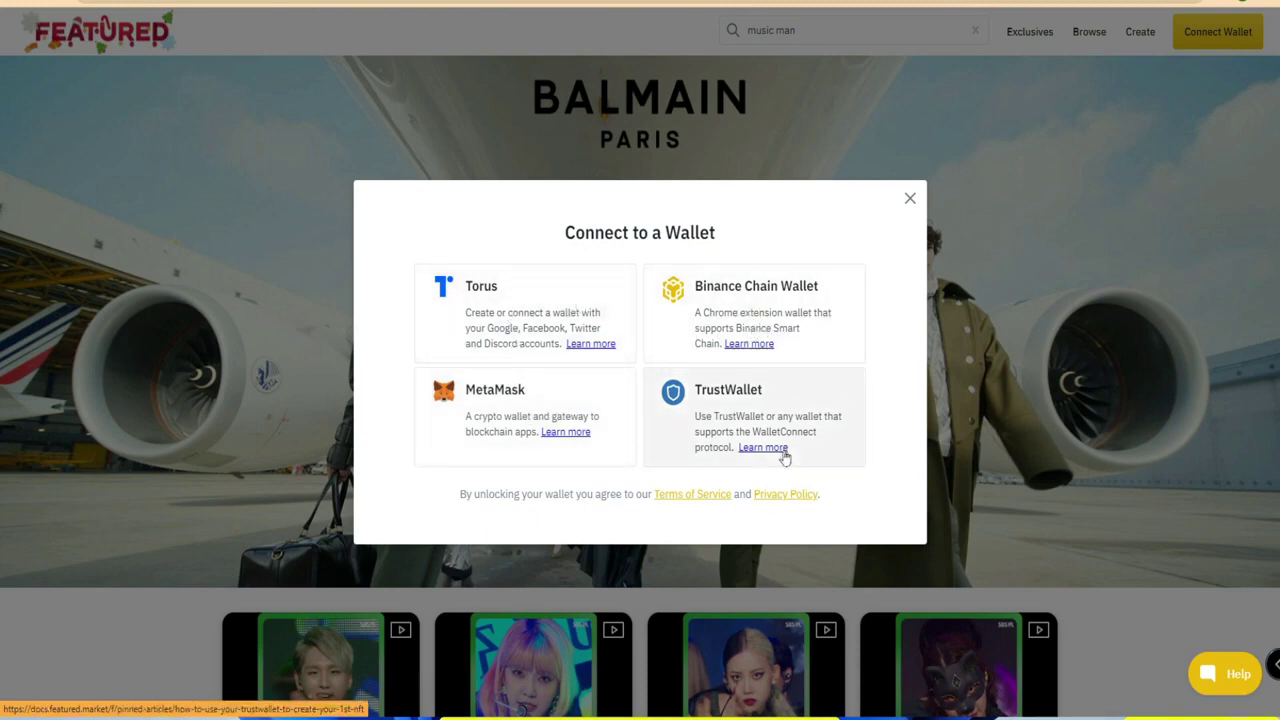
{"action": "left_click", "coordinate": [517, 398]}
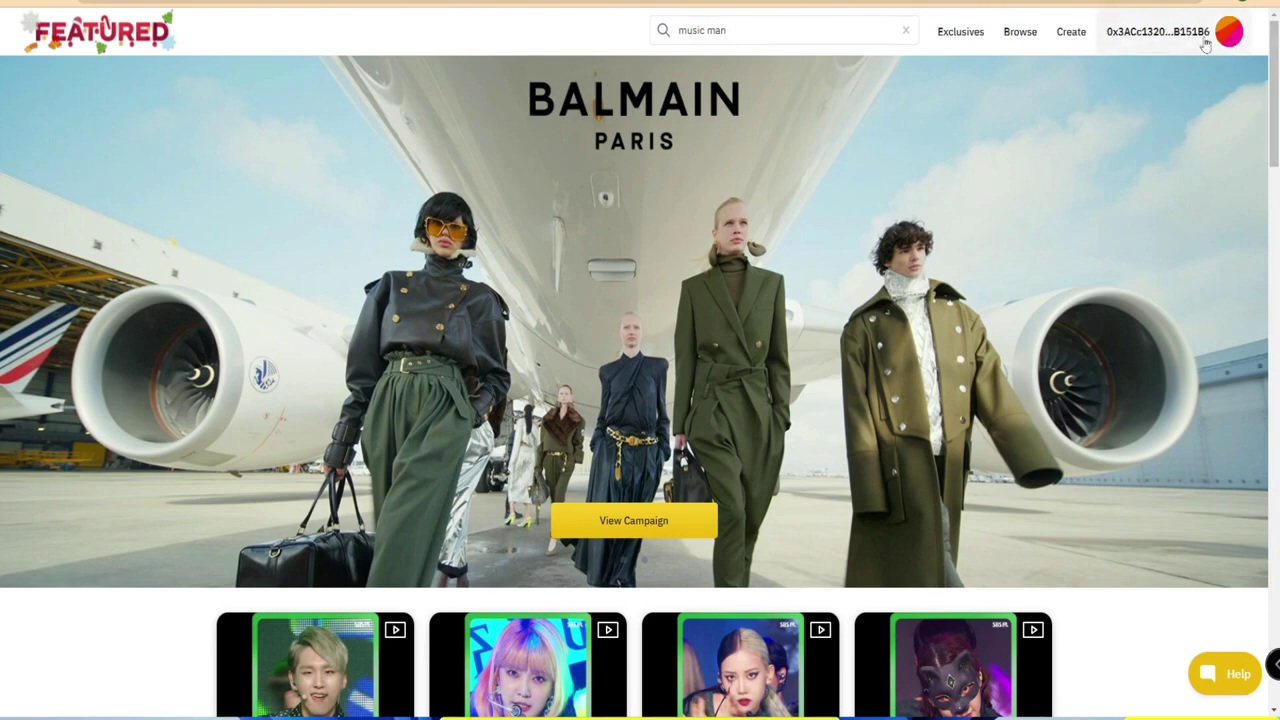
{"action": "left_click", "coordinate": [1068, 35]}
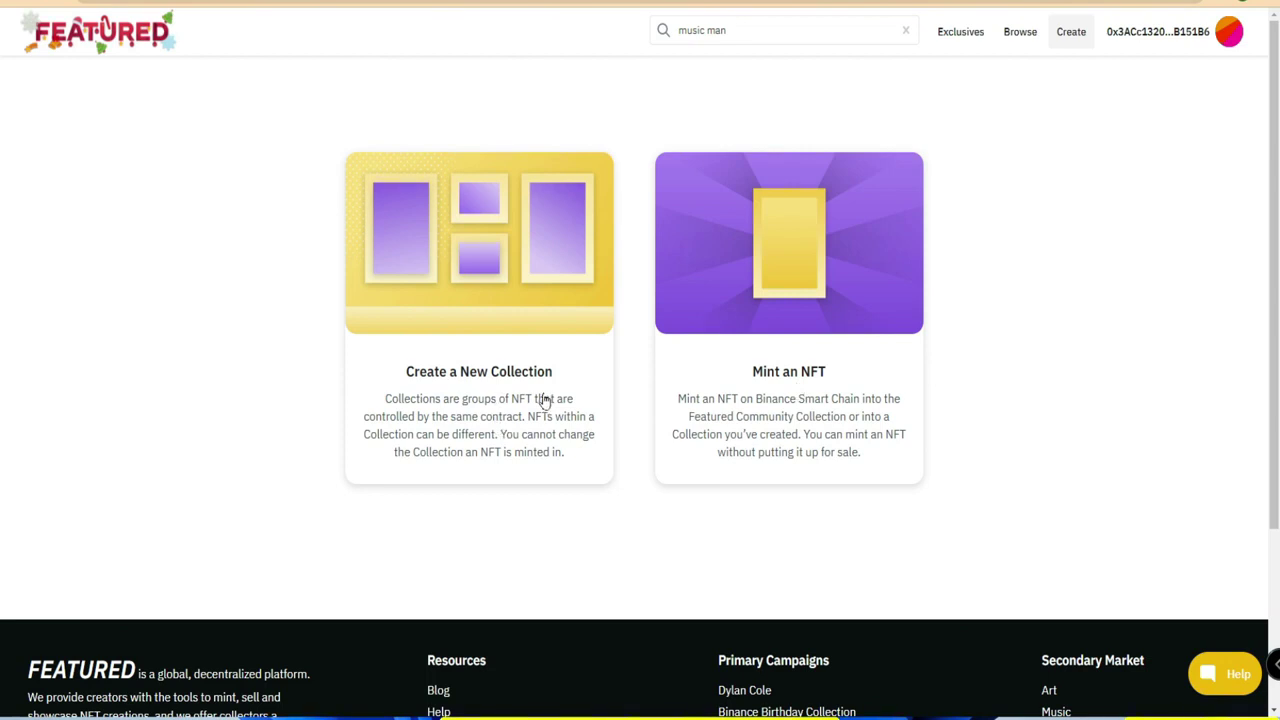
{"action": "left_click", "coordinate": [822, 388]}
{"action": "left_click", "coordinate": [800, 398]}
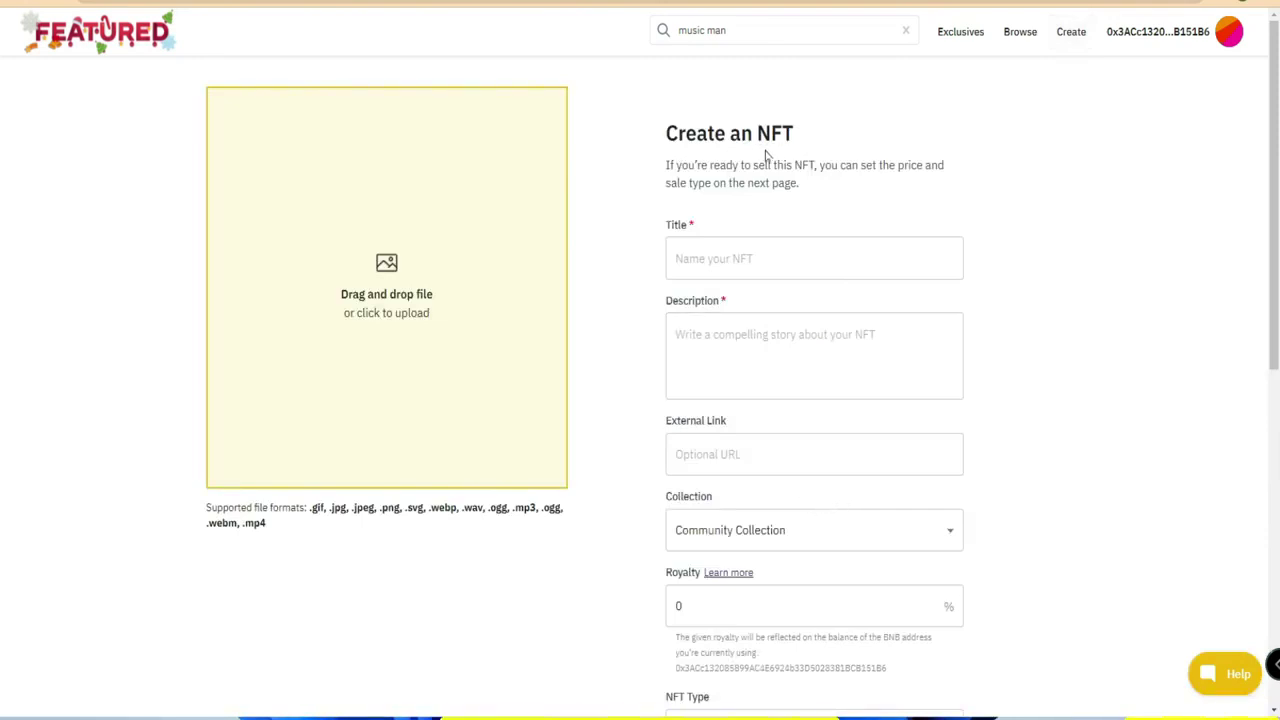
Title the NFT with the channel name TechNtech, a hyphen and the creator's first name
{"action": "left_click", "coordinate": [714, 258]}
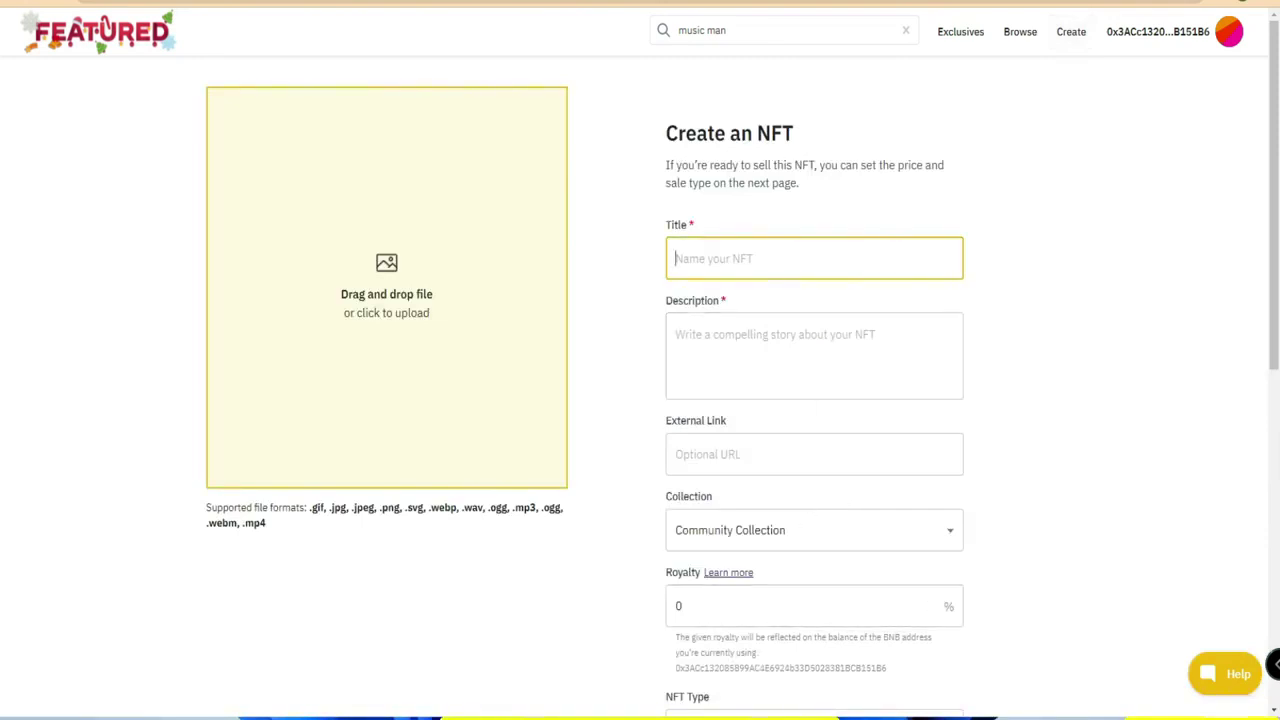
{"action": "type", "text": "Vick"}
{"action": "key", "text": "BackSpace"}
{"action": "key", "text": "BackSpace"}
{"action": "key", "text": "BackSpace"}
{"action": "key", "text": "BackSpace"}
{"action": "type", "text": "TechNtech"}
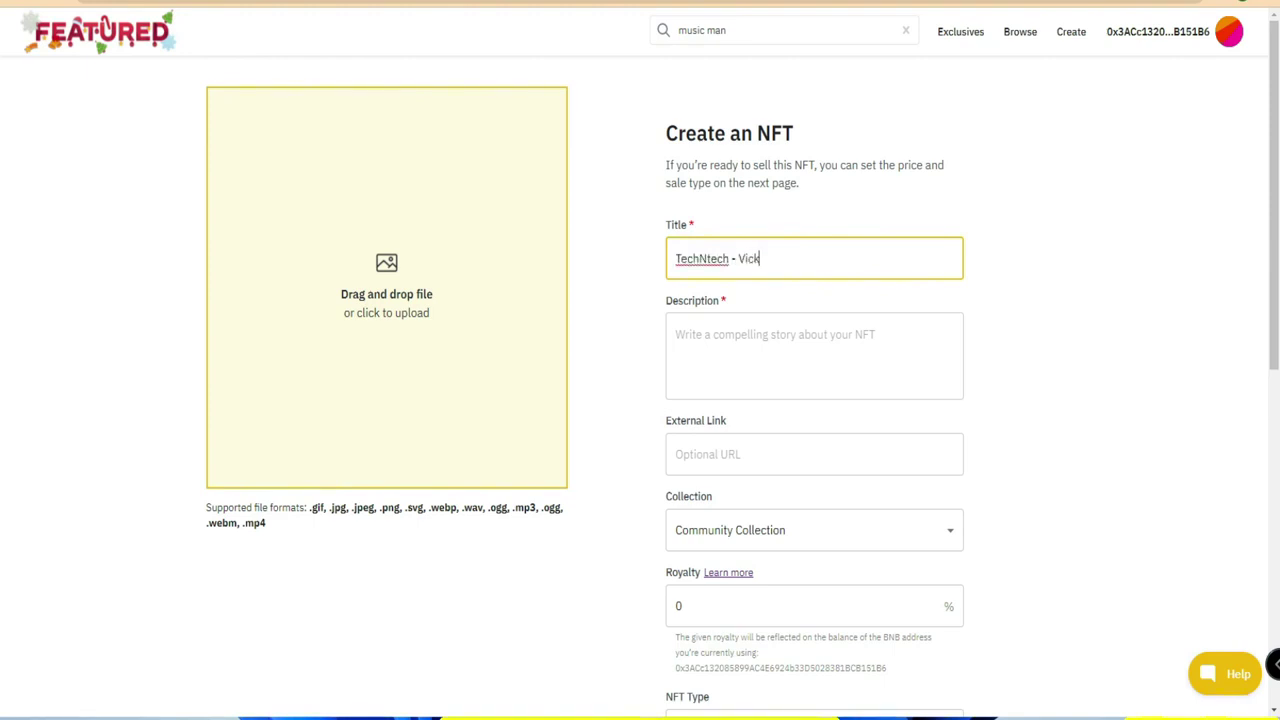
Describe the NFT with a personal greeting and "Follow me on #YouTube - #TechNtech", and set the external link to the suggested YouTube channel URL
{"action": "left_click", "coordinate": [676, 334]}
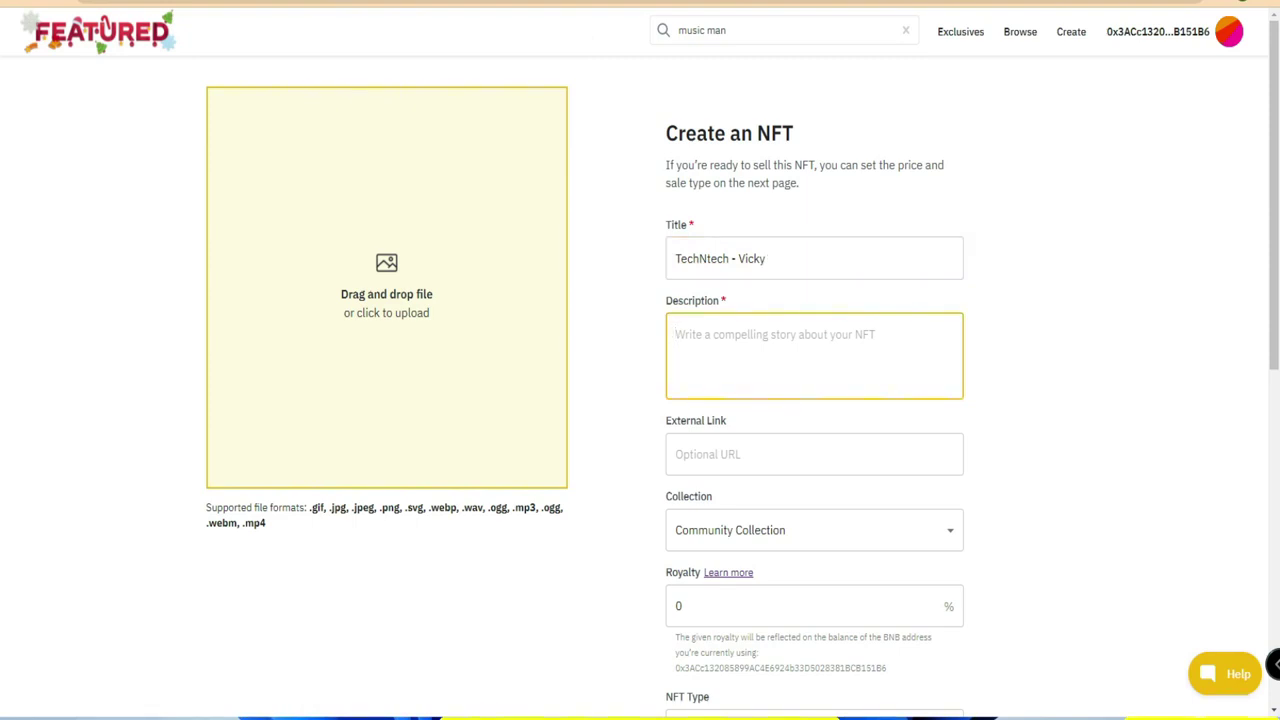
{"action": "type", "text": "Hi , I'm Vicky Follow me on #YouTube - #TechNtech"}
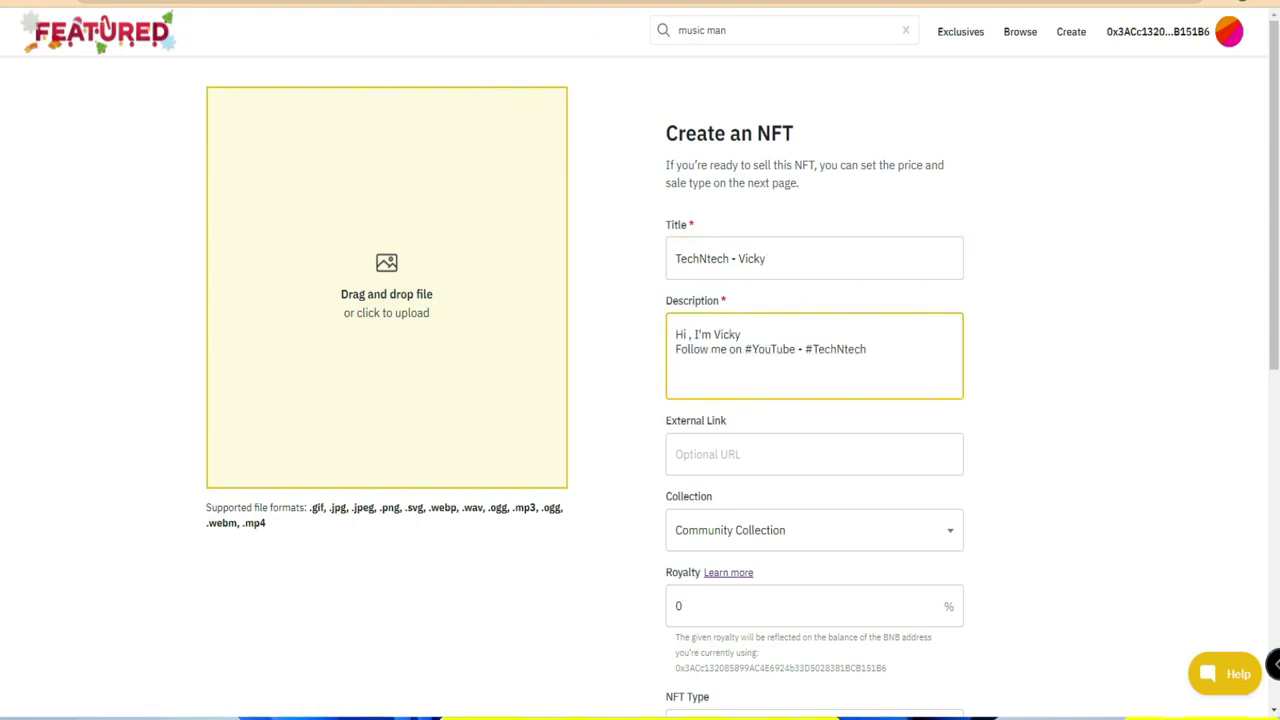
{"action": "left_click", "coordinate": [720, 454]}
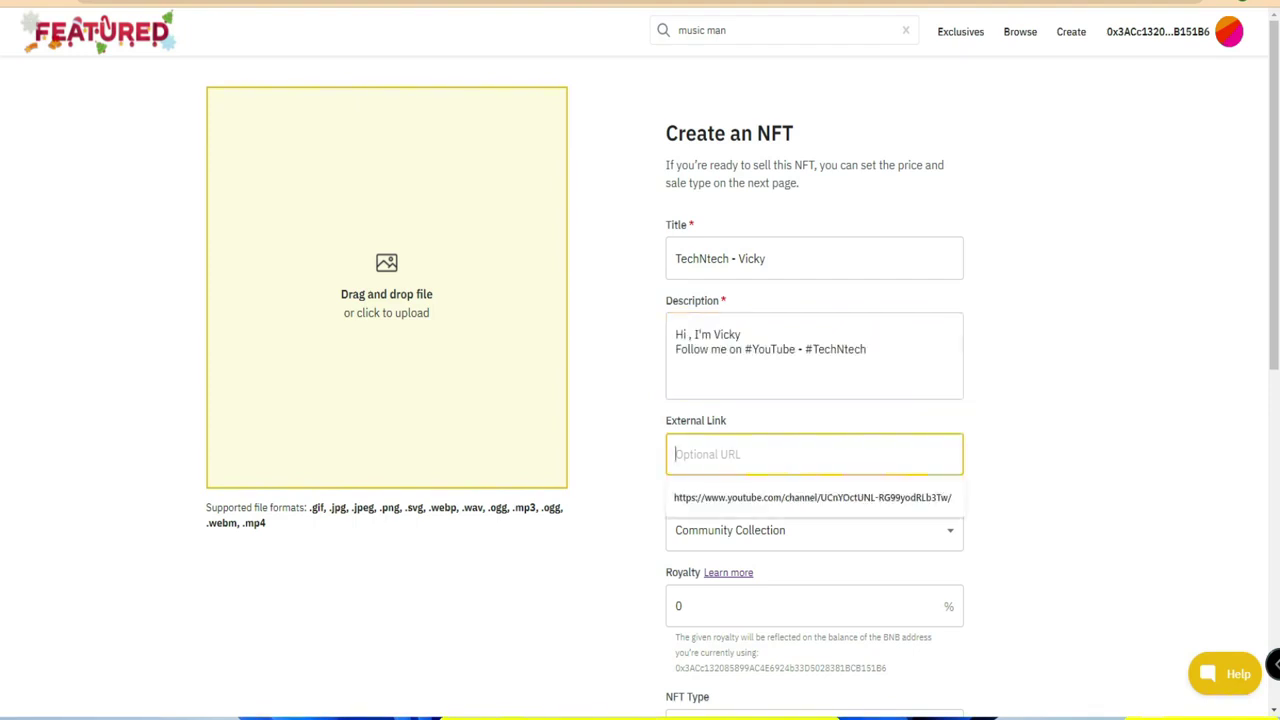
{"action": "left_click", "coordinate": [814, 497]}
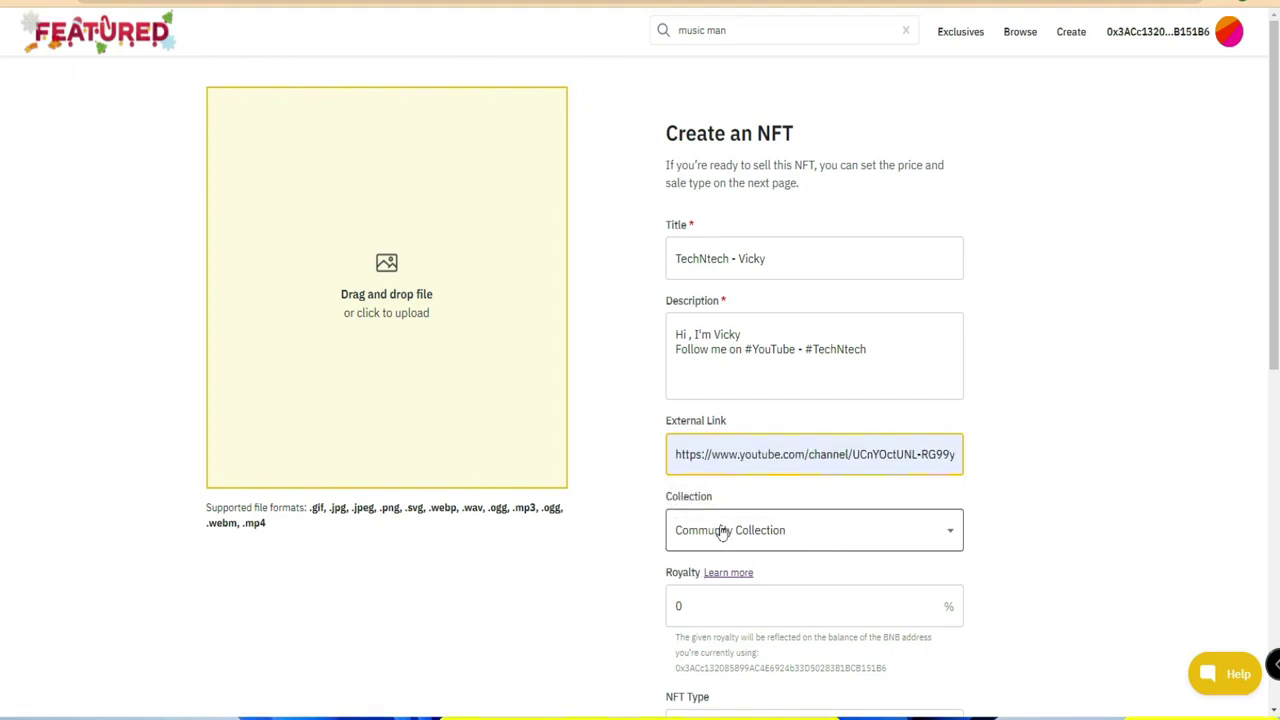
Set the NFT's royalty to 5%
{"action": "left_click", "coordinate": [800, 606]}
{"action": "left_click", "coordinate": [800, 606]}
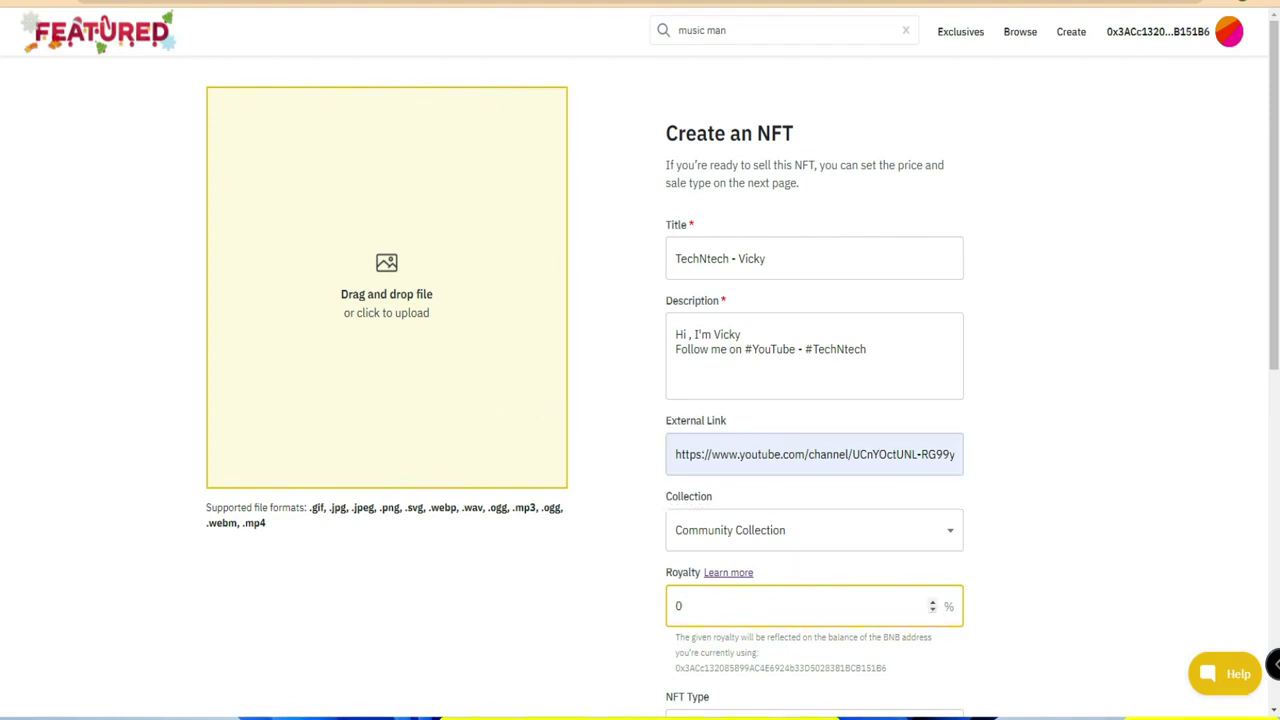
{"action": "left_click", "coordinate": [933, 602]}
{"action": "left_click", "coordinate": [933, 602]}
{"action": "left_click", "coordinate": [933, 602]}
{"action": "left_click", "coordinate": [932, 602]}
{"action": "scroll", "coordinate": [1080, 570], "scroll_direction": "down", "scroll_amount": 7}
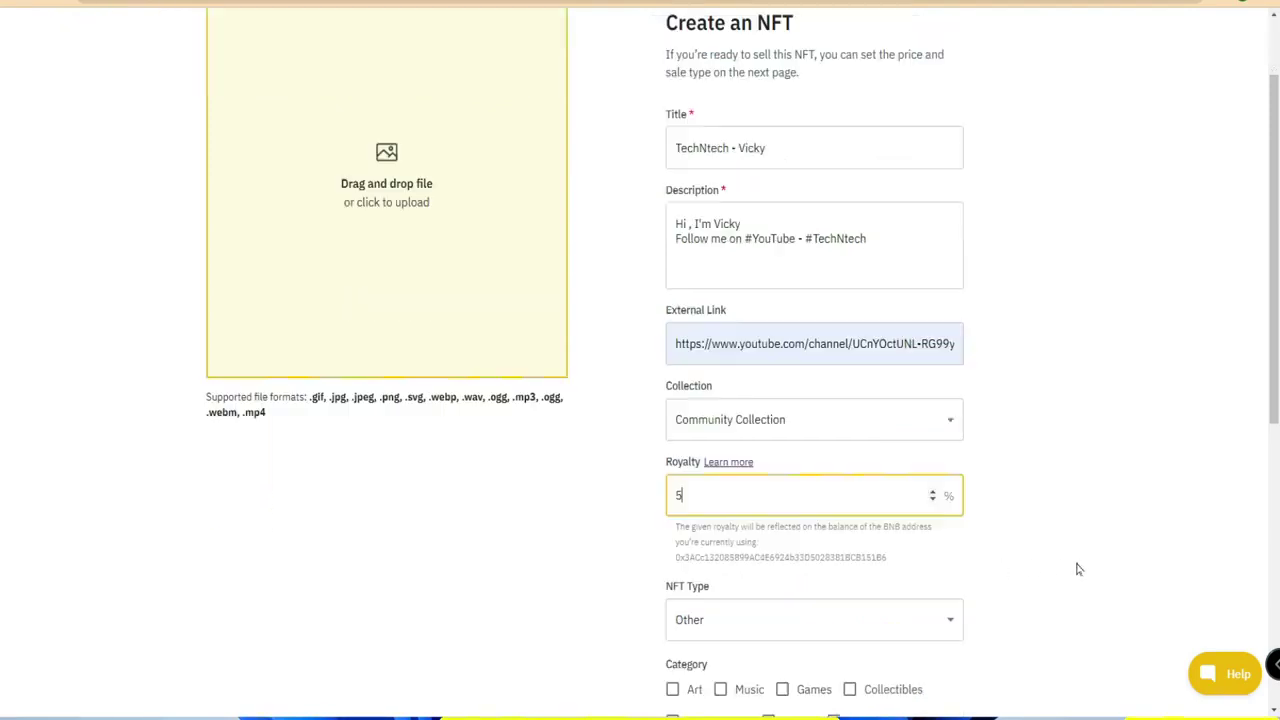
{"action": "scroll", "coordinate": [1078, 568], "scroll_direction": "up", "scroll_amount": 7}
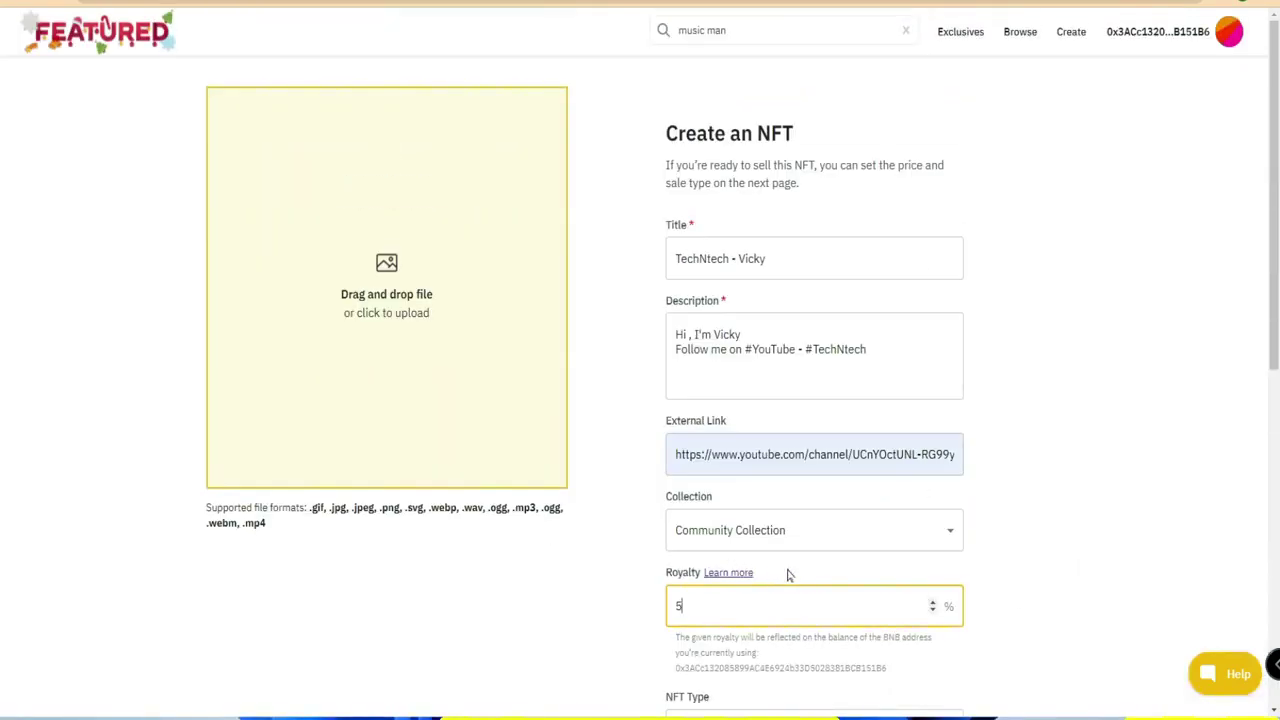
Set the NFT type to Image and assign it to the Photography category
{"action": "scroll", "coordinate": [787, 575], "scroll_direction": "down", "scroll_amount": 3}
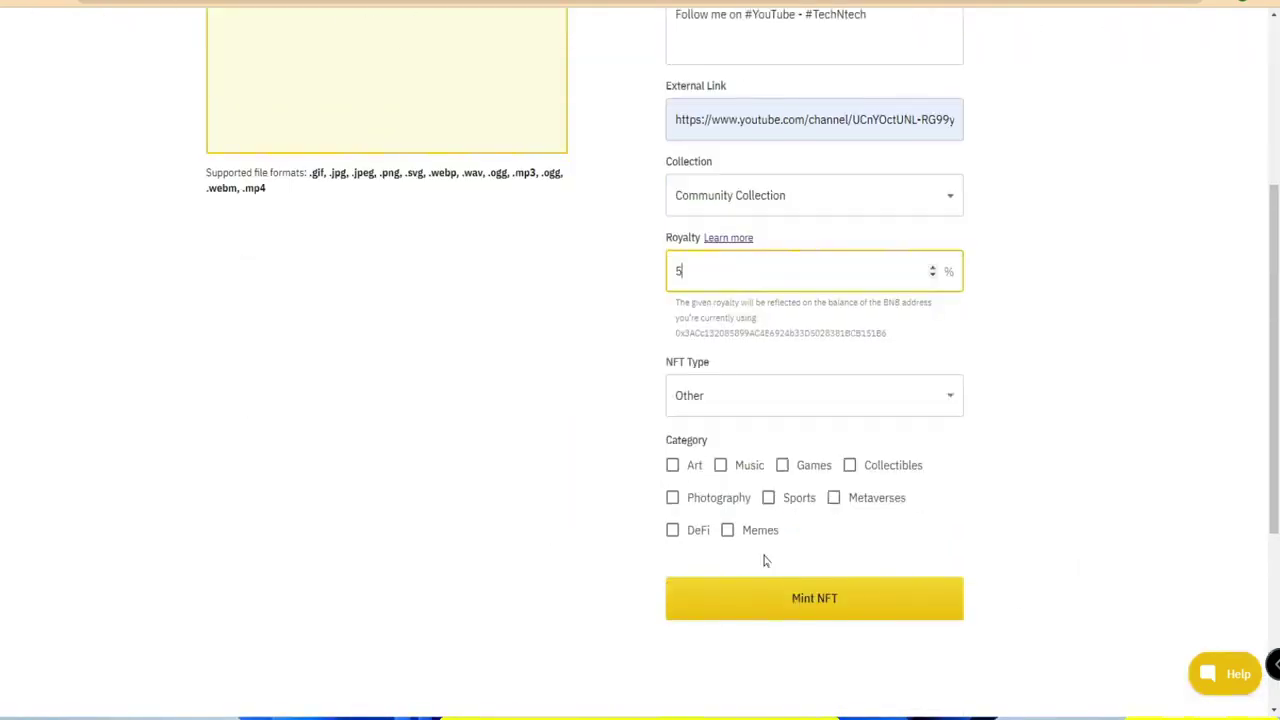
{"action": "left_click", "coordinate": [802, 403]}
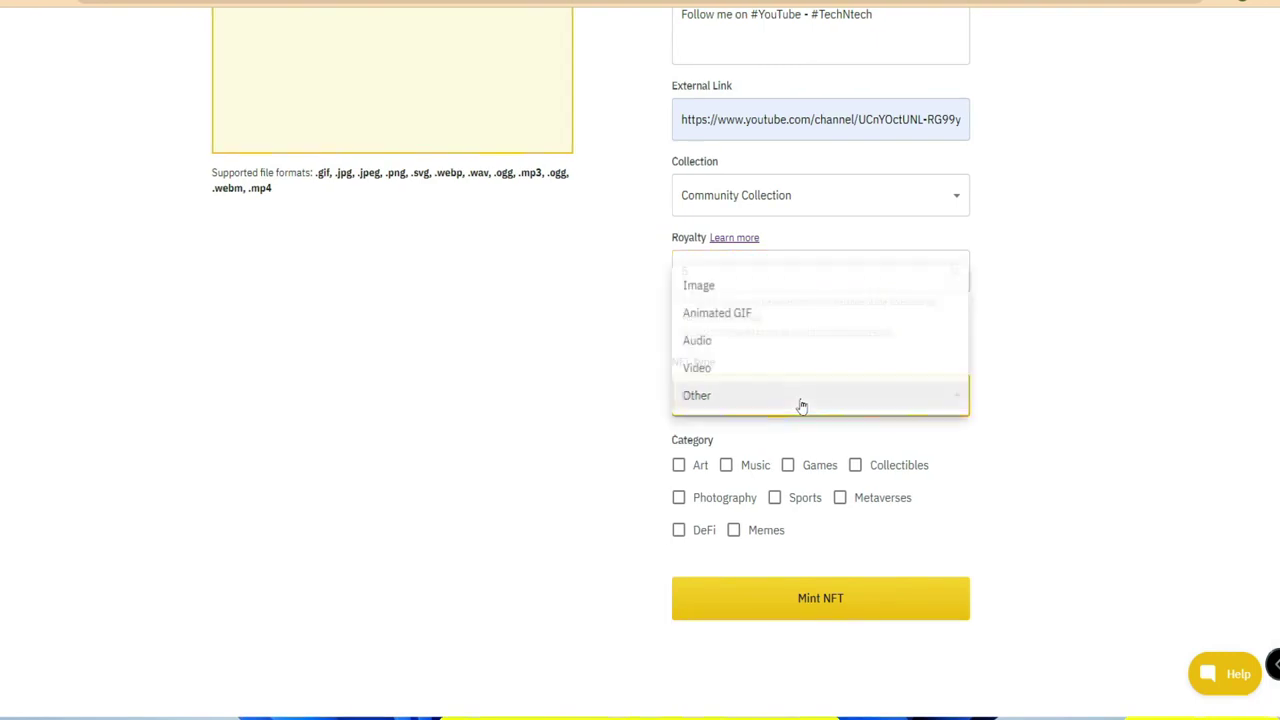
{"action": "left_click", "coordinate": [728, 292]}
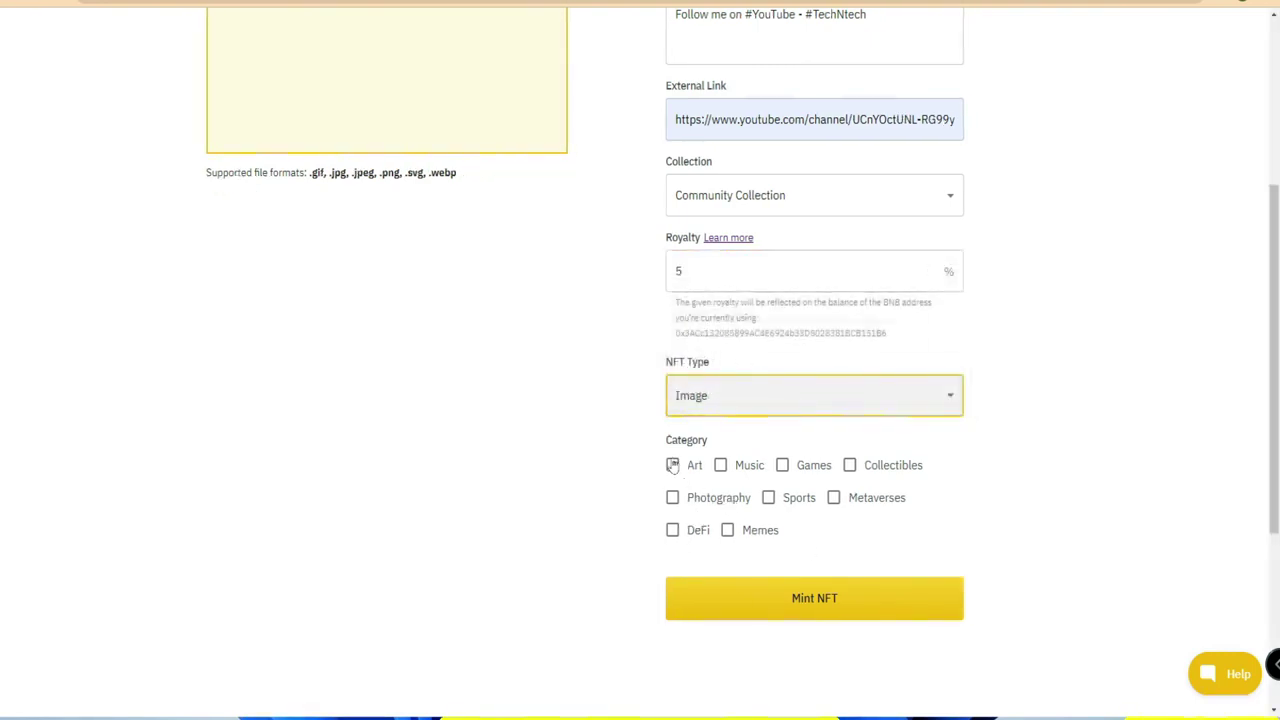
{"action": "left_click", "coordinate": [673, 500]}
{"action": "scroll", "coordinate": [914, 651], "scroll_direction": "up", "scroll_amount": 5}
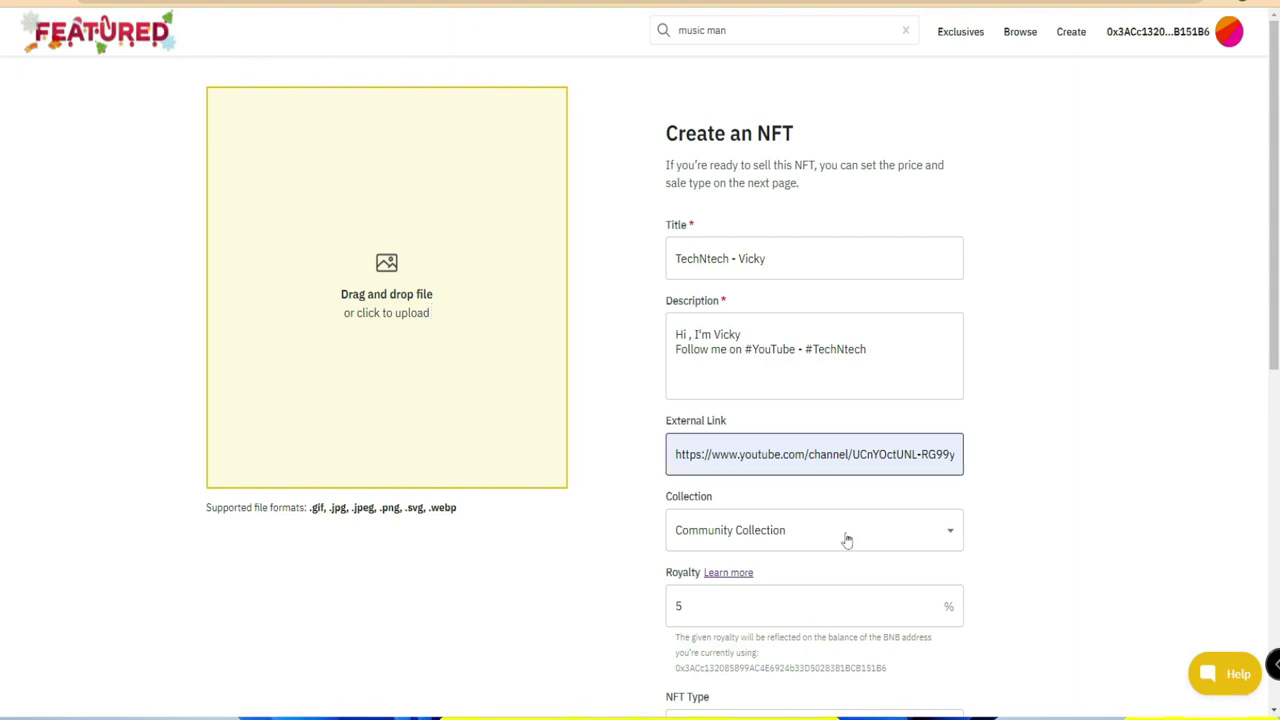
{"action": "scroll", "coordinate": [770, 565], "scroll_direction": "down", "scroll_amount": 3}
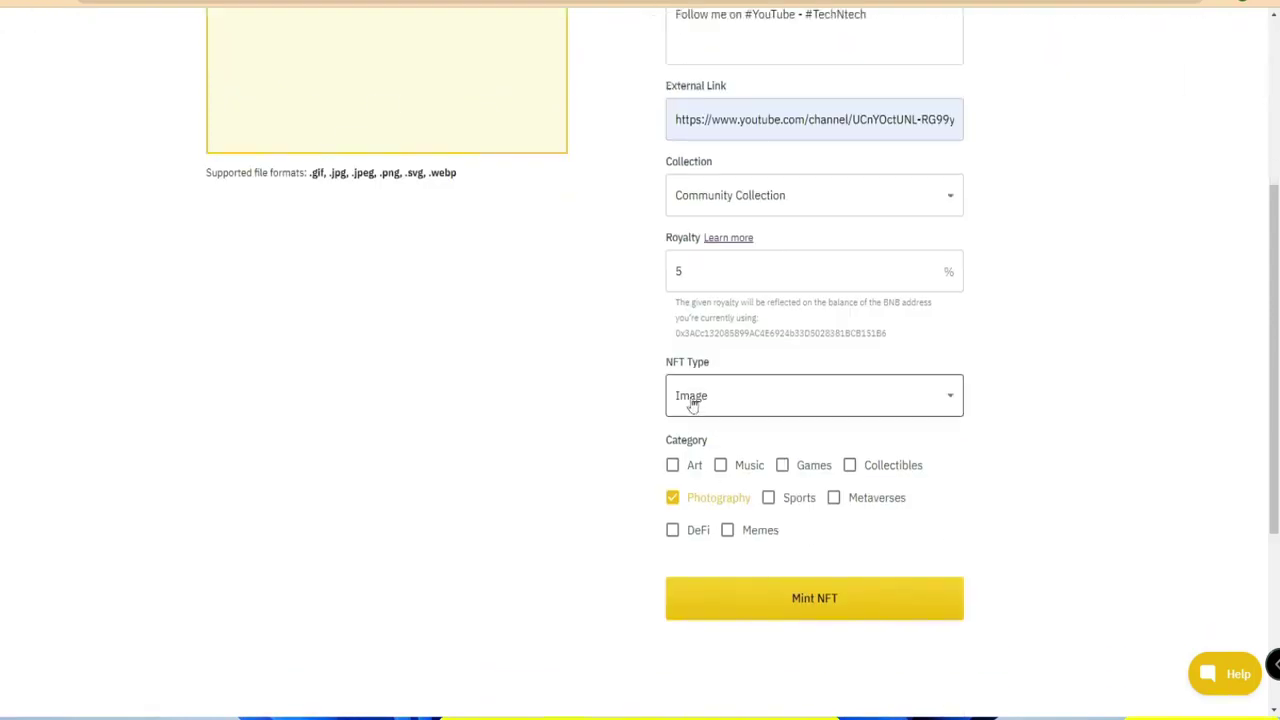
{"action": "scroll", "coordinate": [757, 414], "scroll_direction": "up", "scroll_amount": 3}
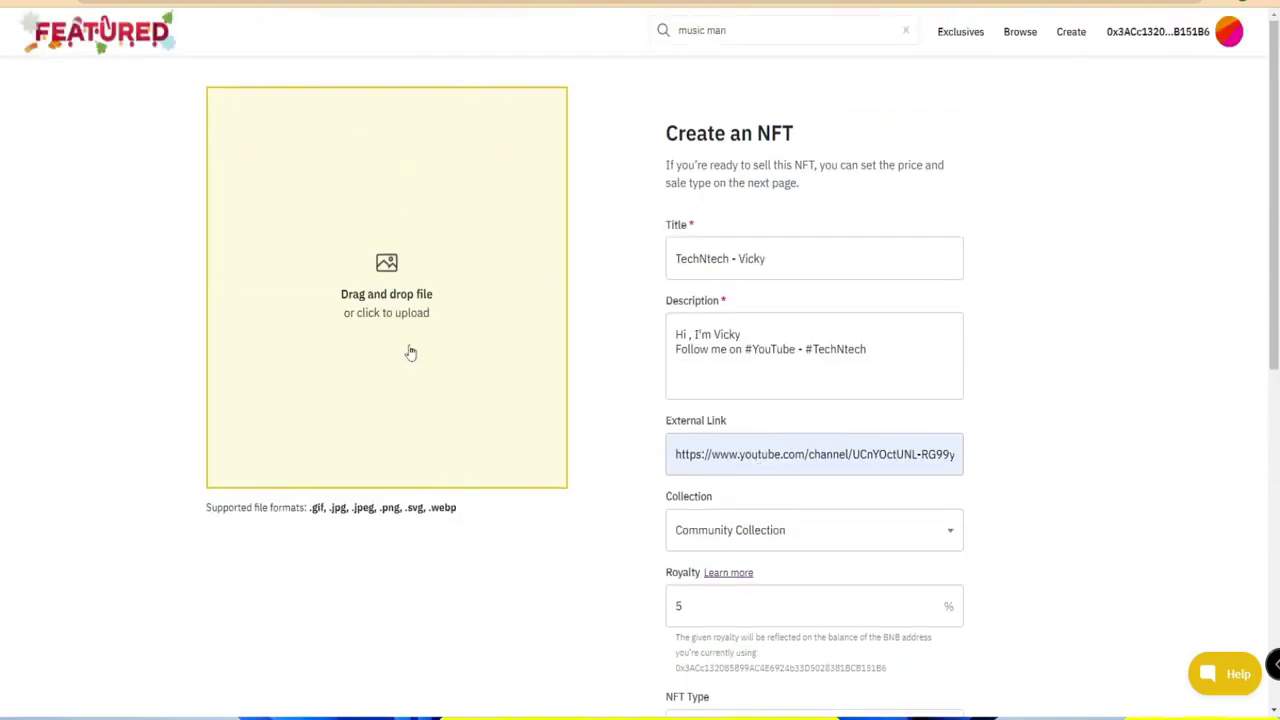
{"action": "scroll", "coordinate": [760, 615], "scroll_direction": "down", "scroll_amount": 3}
{"action": "left_click", "coordinate": [707, 414]}
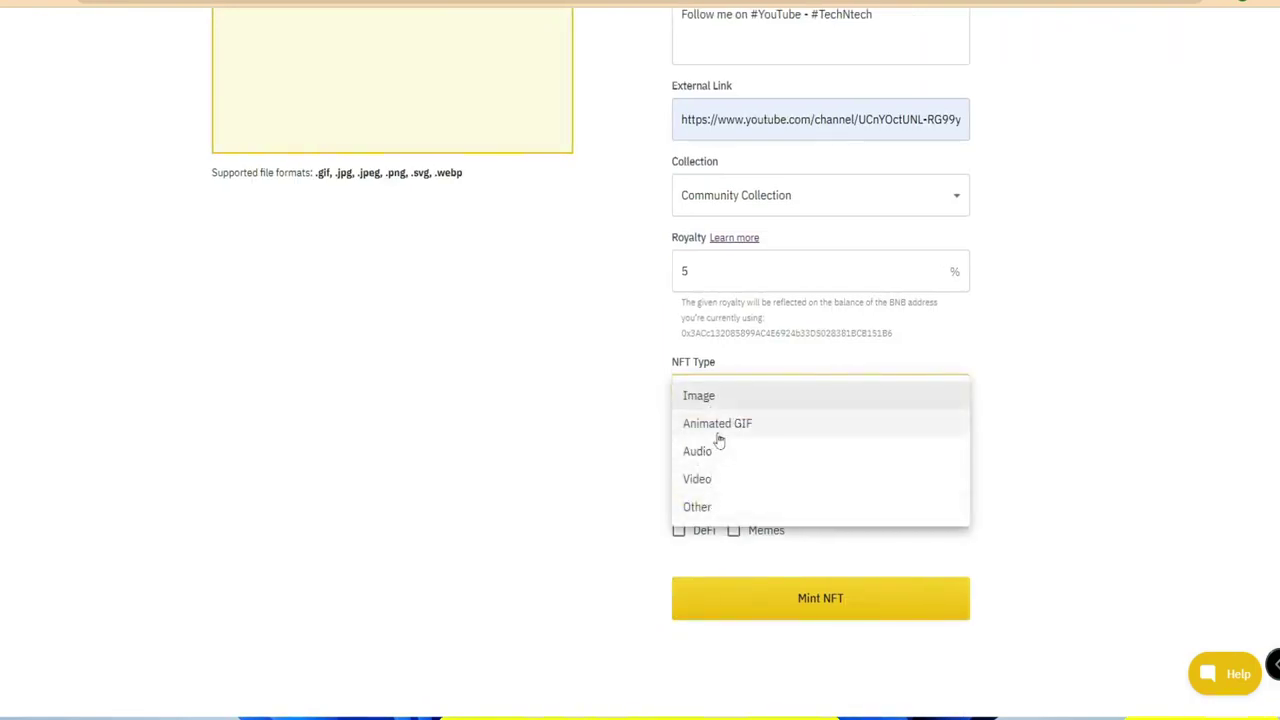
{"action": "left_click", "coordinate": [561, 404]}
Upload the photo IMG_20211024_142001097_HDR.jpg from the Camera folder as the NFT's file
{"action": "scroll", "coordinate": [500, 340], "scroll_direction": "up", "scroll_amount": 3}
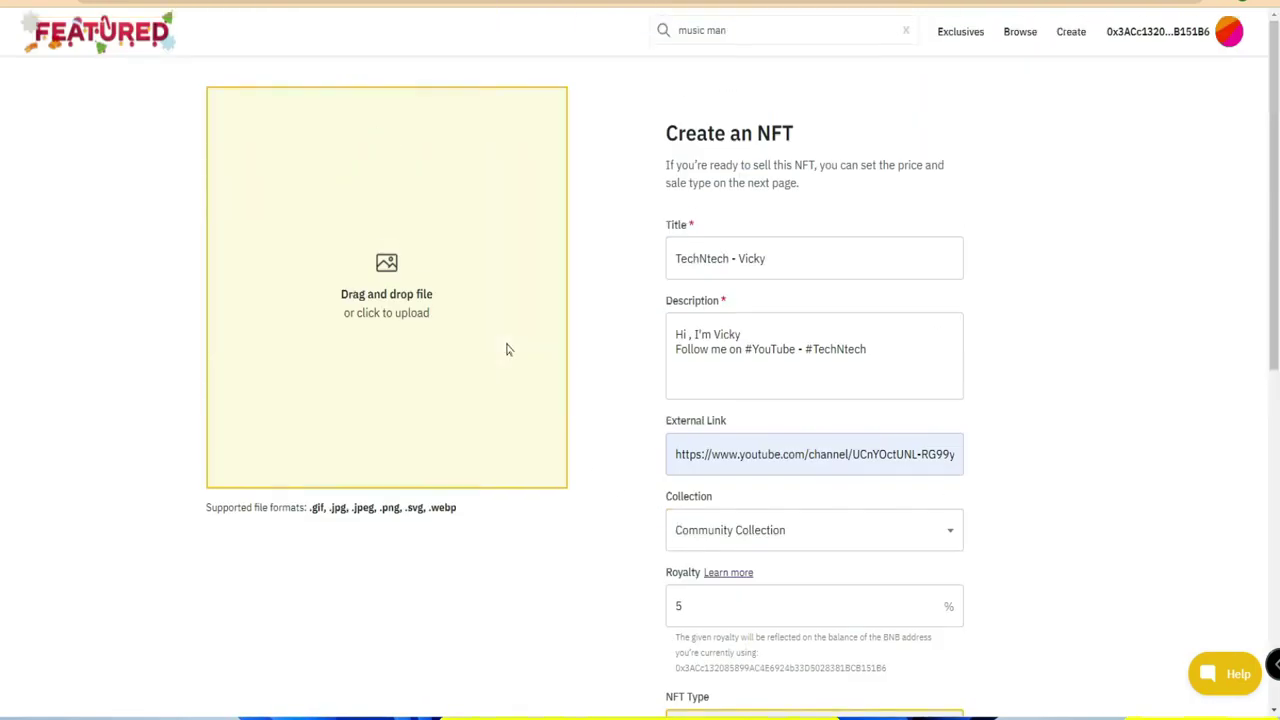
{"action": "left_click", "coordinate": [425, 300]}
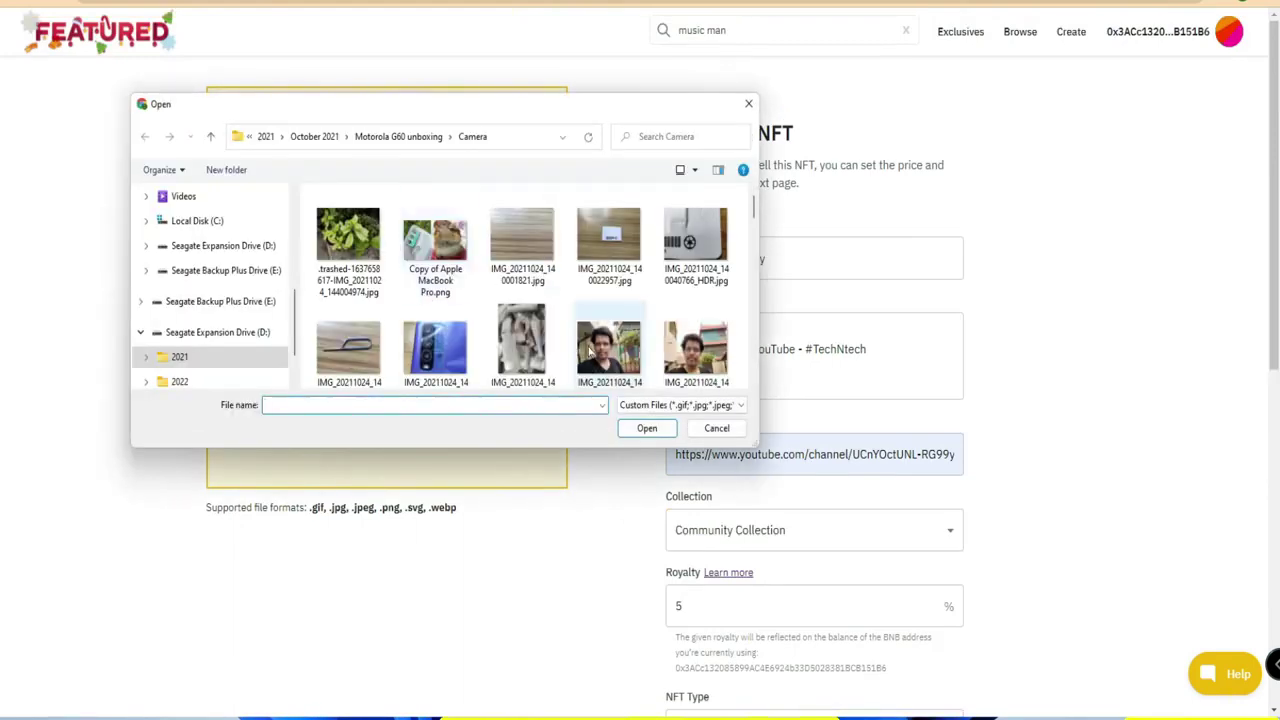
{"action": "scroll", "coordinate": [643, 316], "scroll_direction": "down", "scroll_amount": 1}
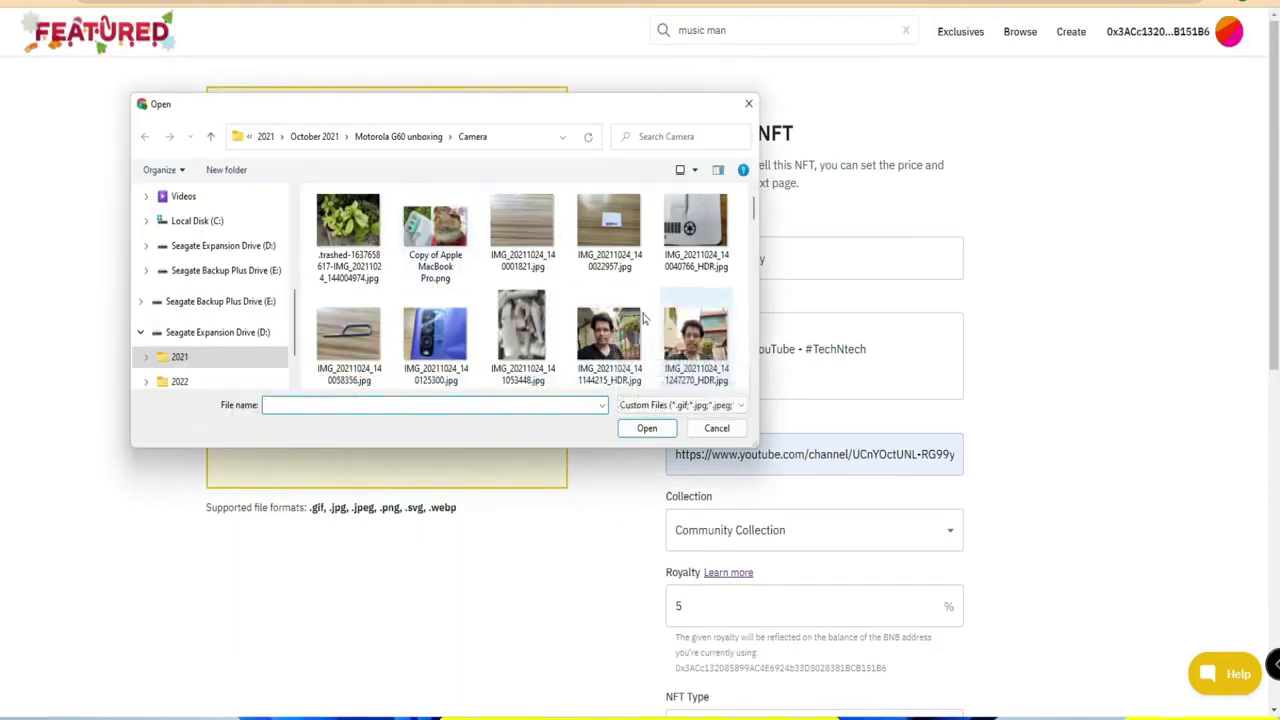
{"action": "scroll", "coordinate": [643, 316], "scroll_direction": "down", "scroll_amount": 1}
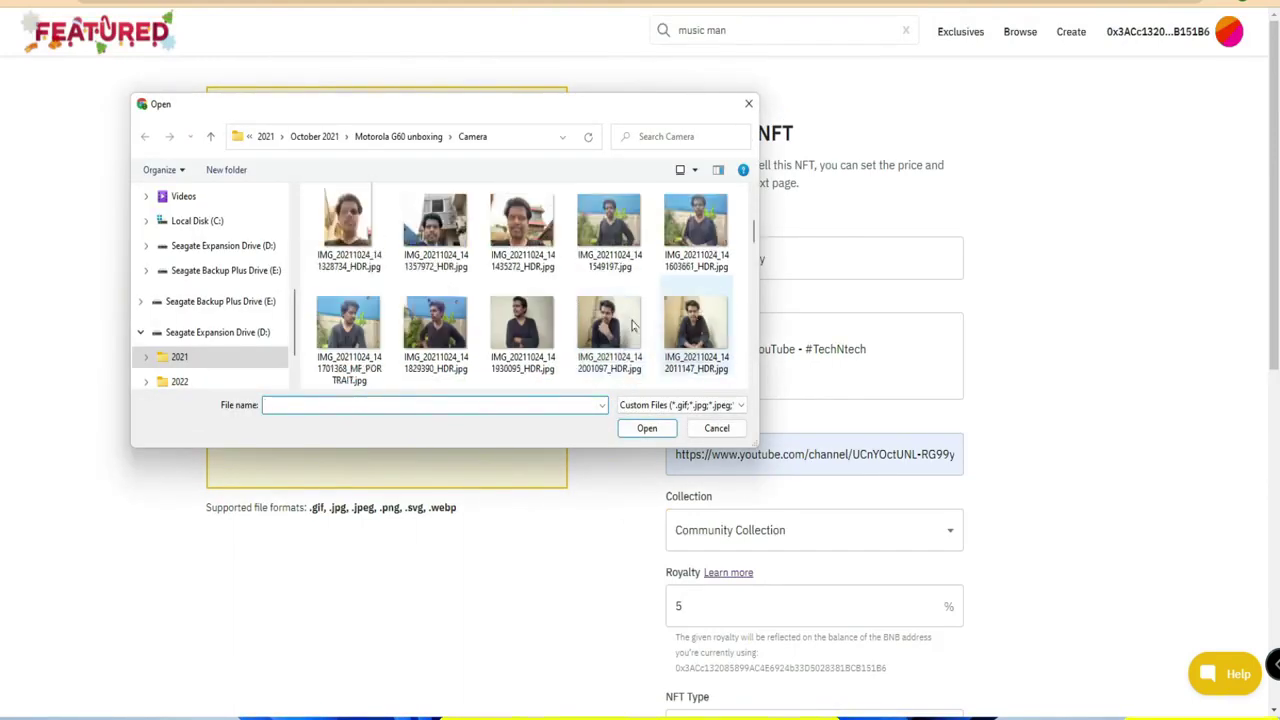
{"action": "left_click", "coordinate": [634, 370]}
{"action": "double_click", "coordinate": [634, 370]}
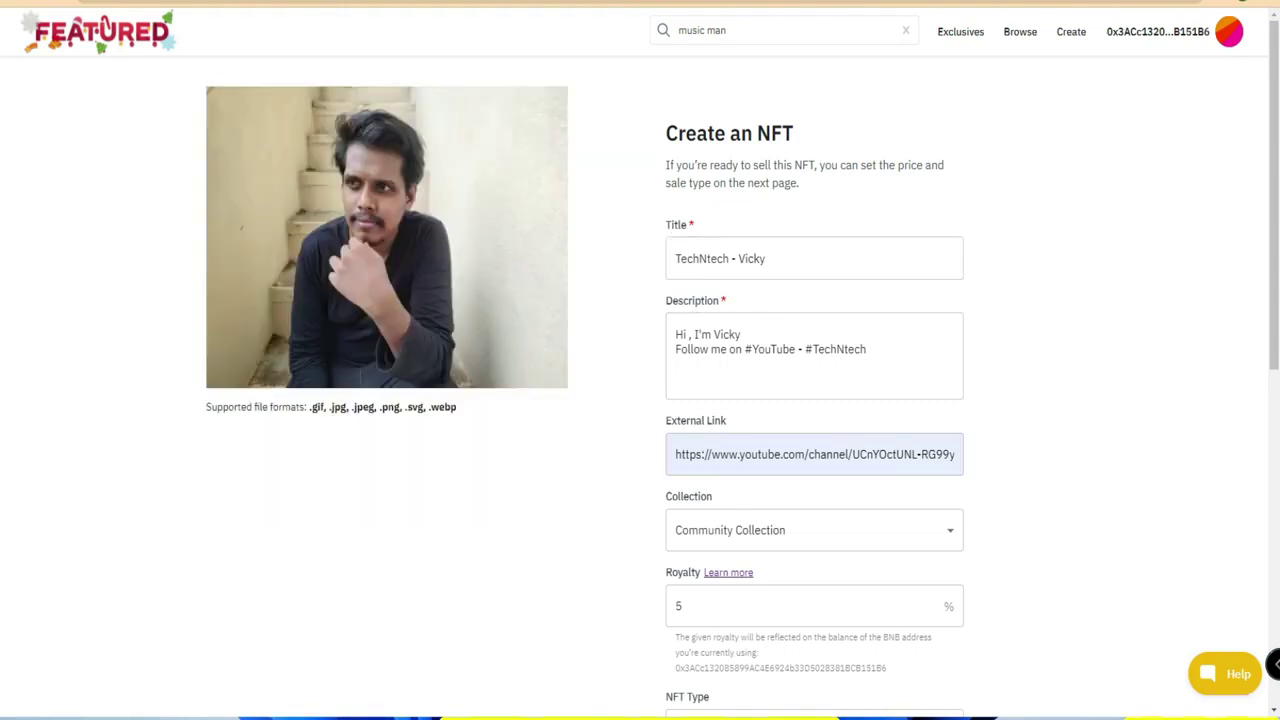
Review the completed form, submit the NFT for minting and agree to proceed with its uneditable details
{"action": "scroll", "coordinate": [600, 340], "scroll_direction": "down", "scroll_amount": 7}
{"action": "scroll", "coordinate": [511, 203], "scroll_direction": "up", "scroll_amount": 6}
{"action": "scroll", "coordinate": [934, 380], "scroll_direction": "down", "scroll_amount": 3}
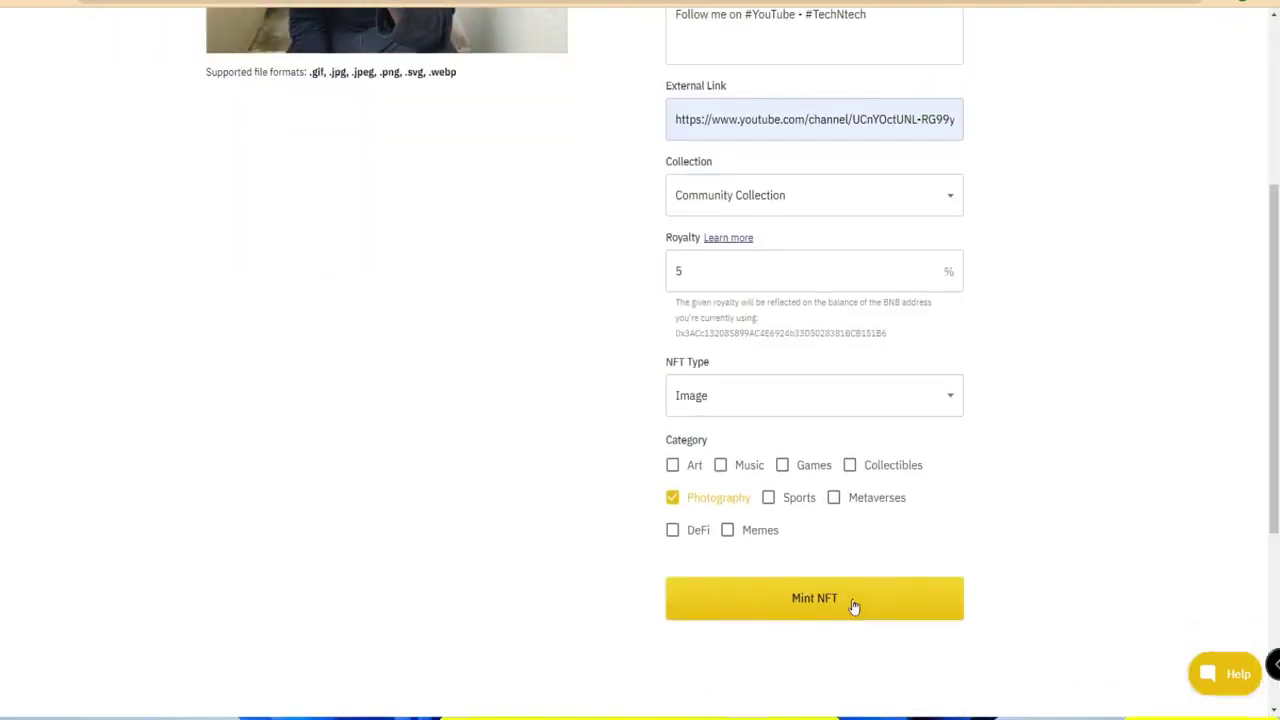
{"action": "left_click", "coordinate": [854, 604]}
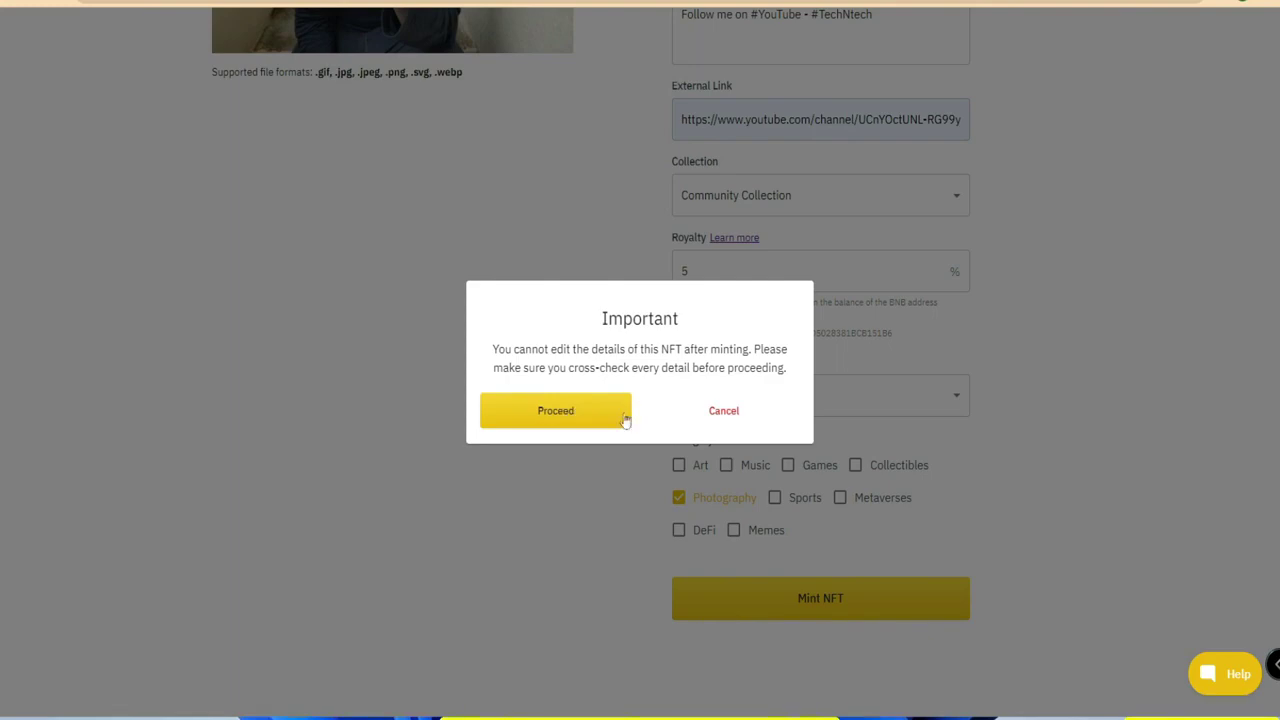
{"action": "left_click", "coordinate": [560, 416]}
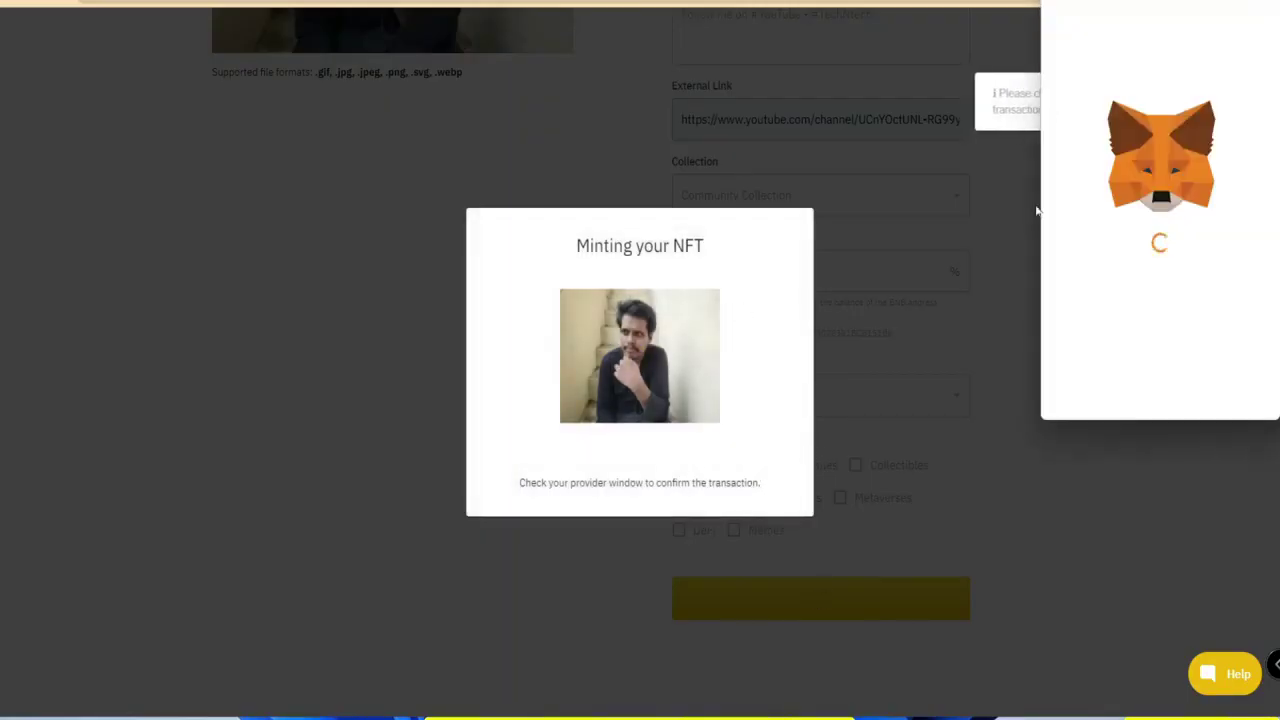
Review the estimated gas fee and total in MetaMask and confirm the minting transaction
{"action": "scroll", "coordinate": [1169, 240], "scroll_direction": "down", "scroll_amount": 2}
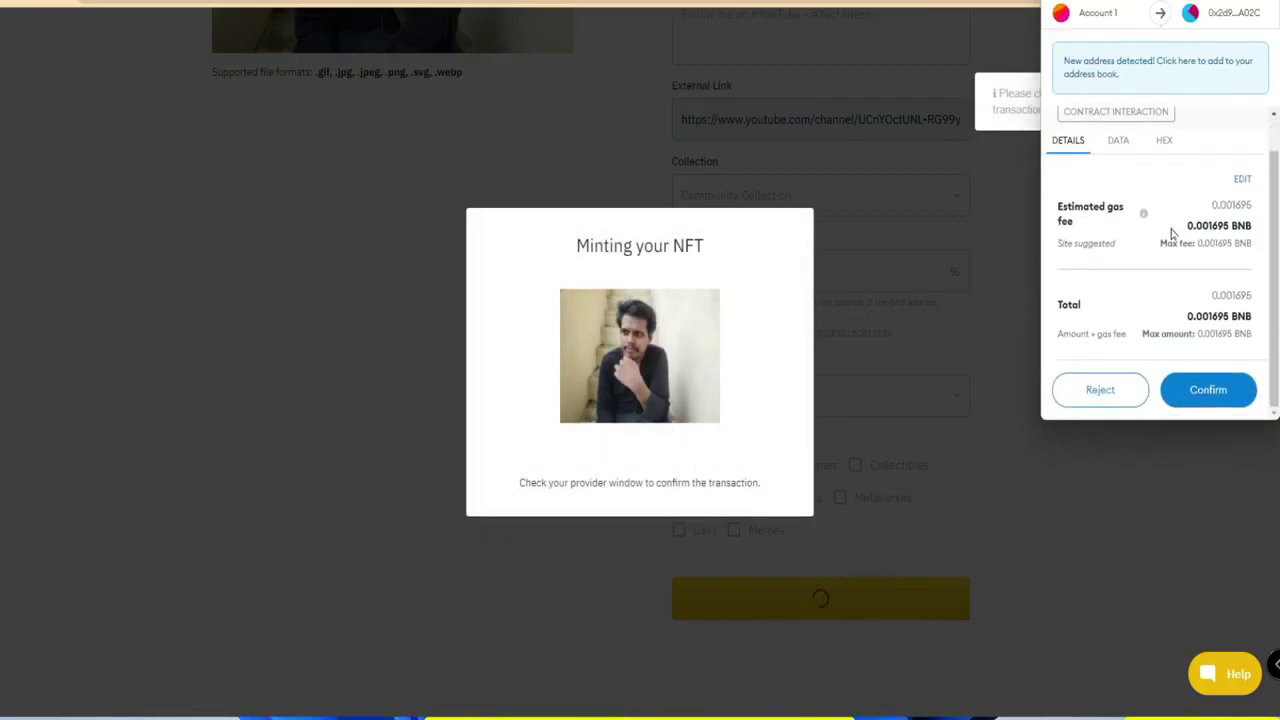
{"action": "scroll", "coordinate": [1209, 351], "scroll_direction": "up", "scroll_amount": 2}
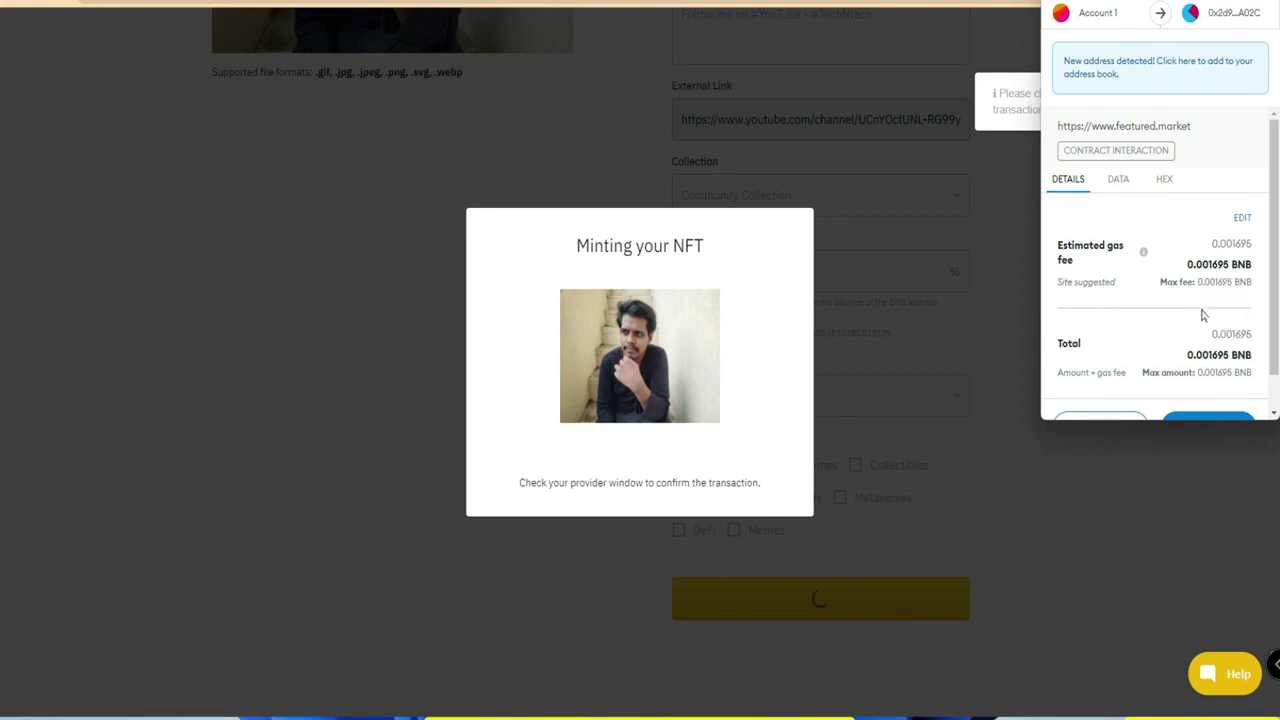
{"action": "scroll", "coordinate": [1246, 385], "scroll_direction": "down", "scroll_amount": 2}
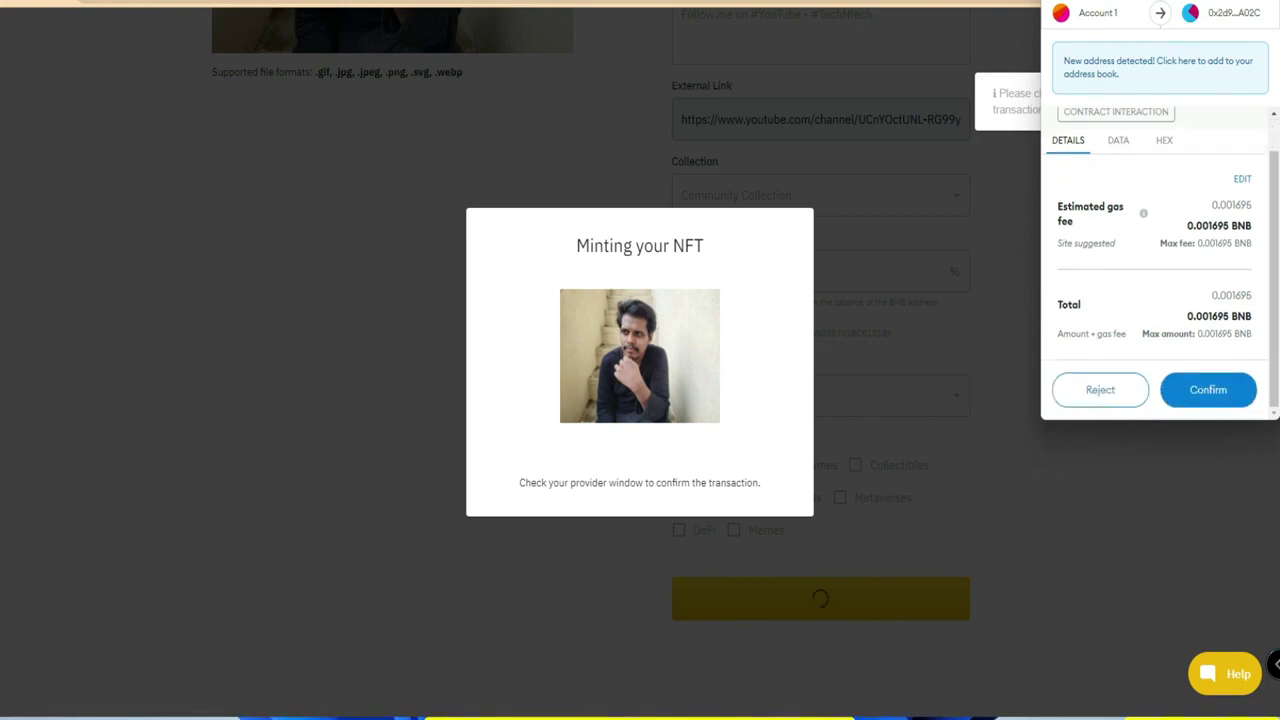
{"action": "left_click", "coordinate": [1208, 390]}
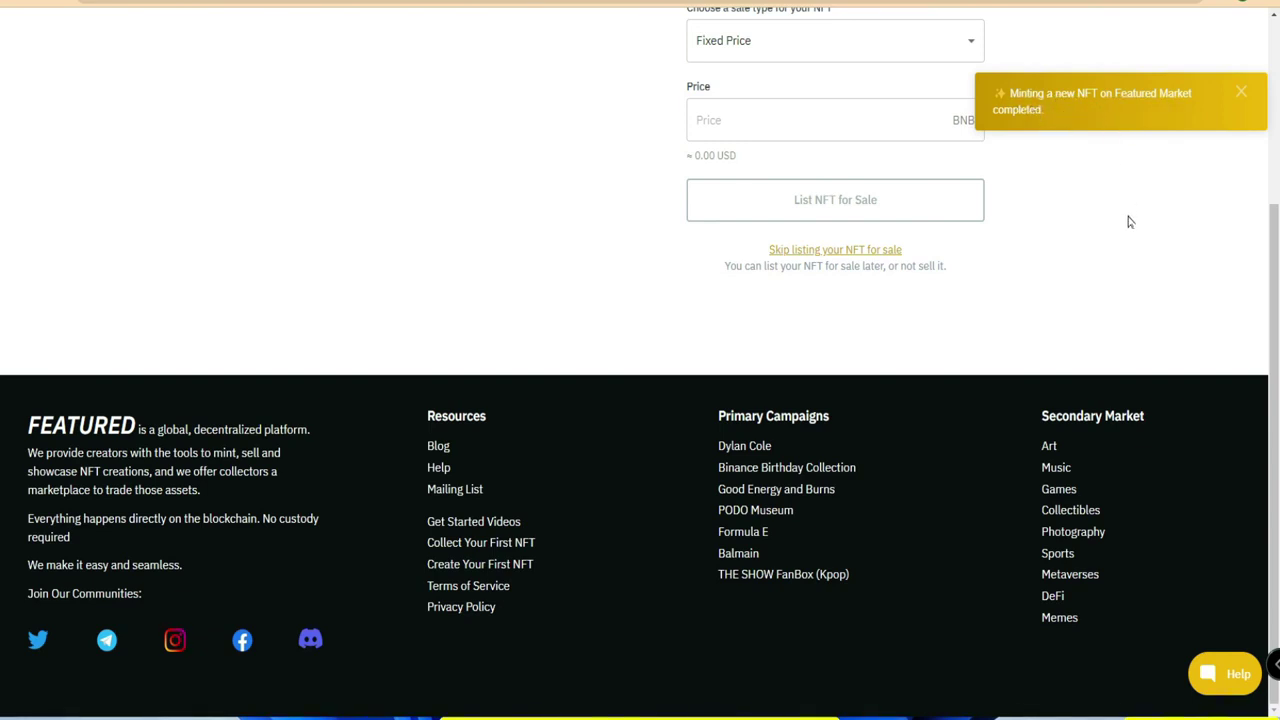
Dismiss the minting notification and open the account's My NFTs page to view the minted NFT
{"action": "left_click", "coordinate": [1241, 93]}
{"action": "scroll", "coordinate": [1130, 230], "scroll_direction": "up", "scroll_amount": 3}
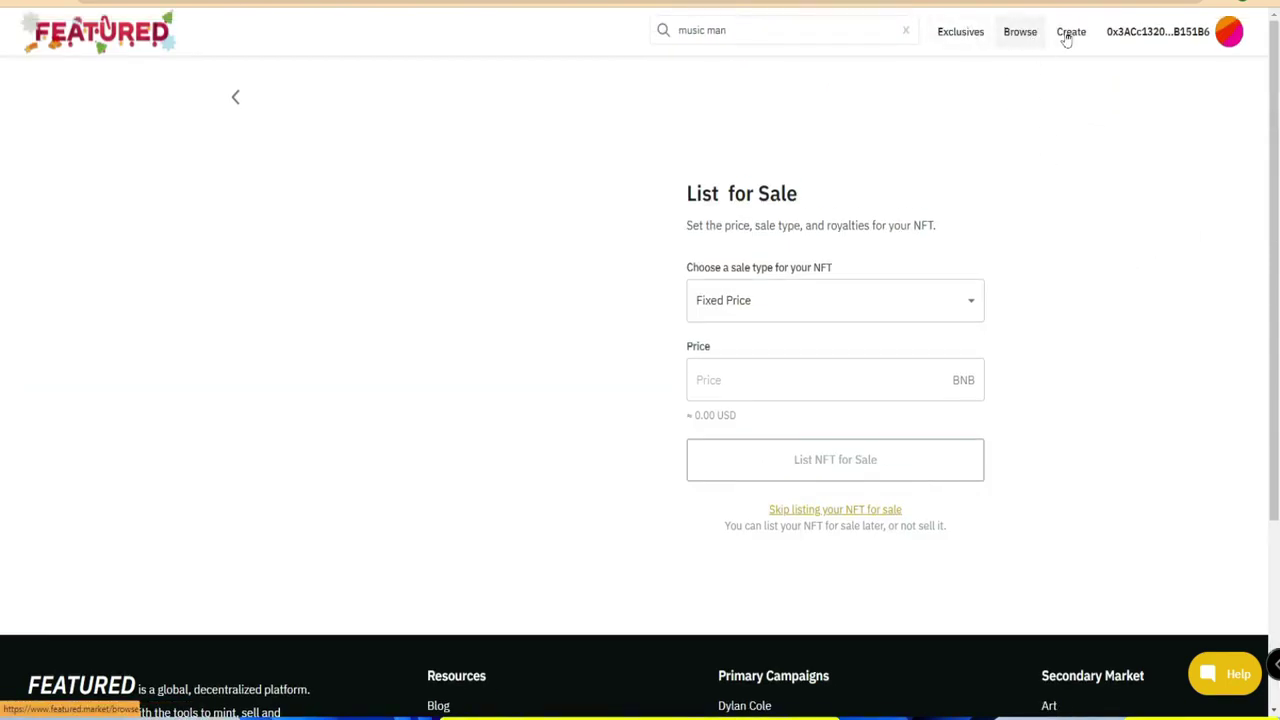
{"action": "left_click", "coordinate": [1140, 38]}
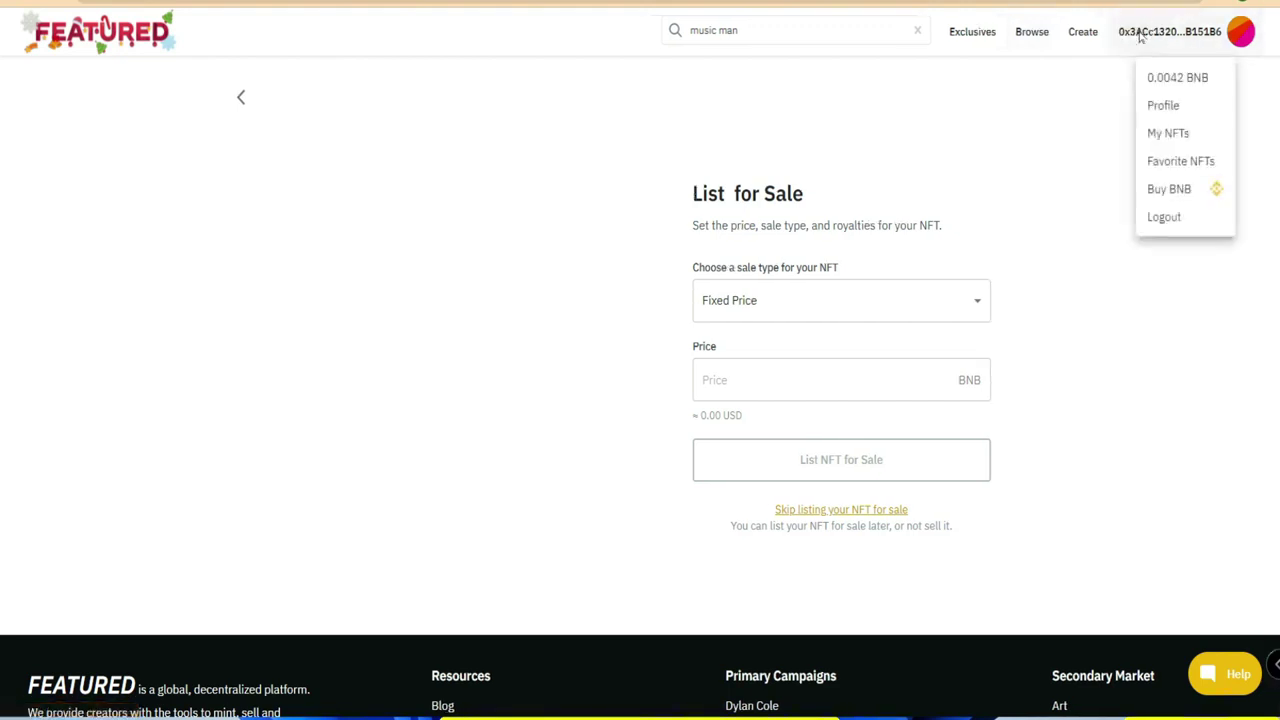
{"action": "left_click", "coordinate": [1183, 133]}
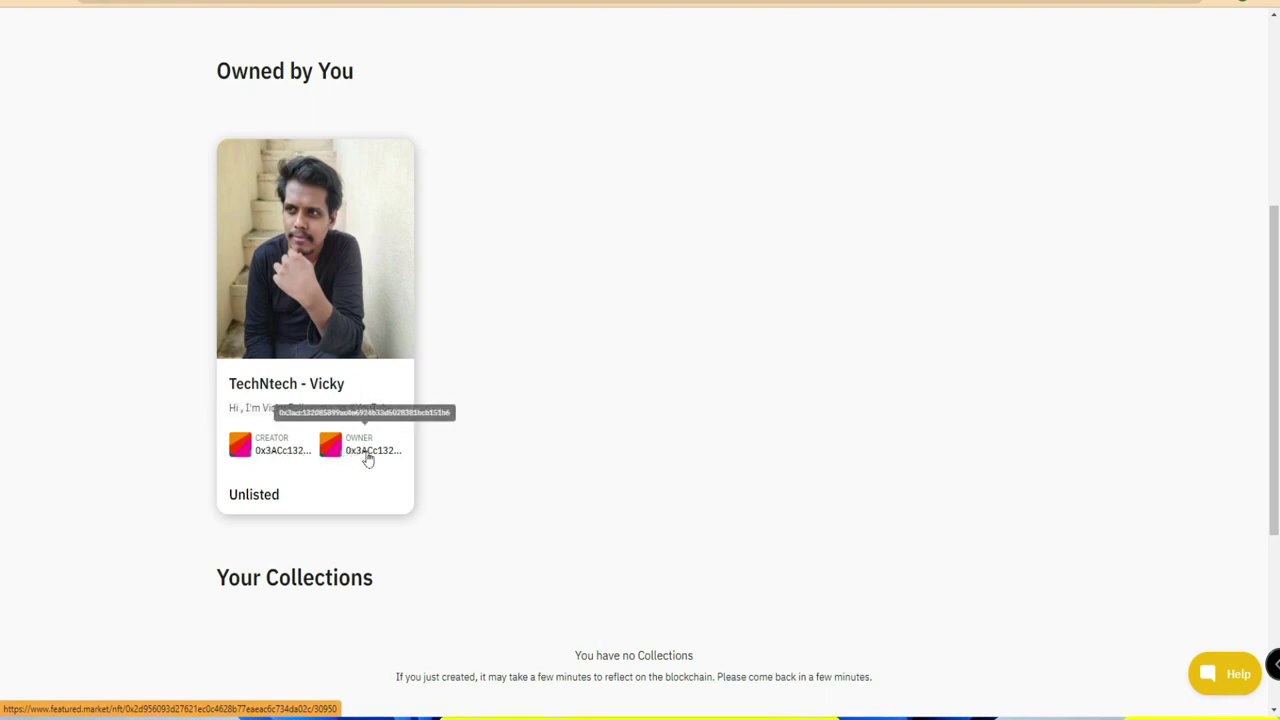
Start a sale listing for the newly minted NFT with the Fixed Price sale type and a price of 1 BNB
{"action": "left_click", "coordinate": [313, 306]}
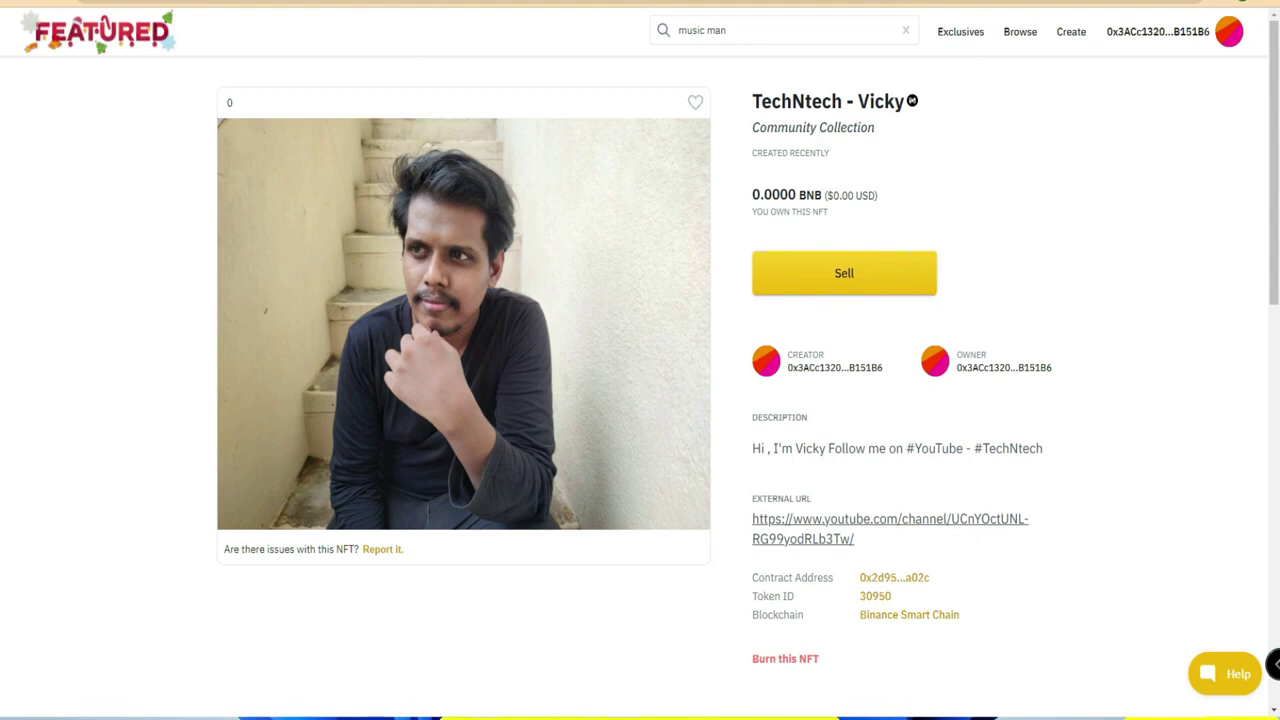
{"action": "left_click", "coordinate": [868, 282]}
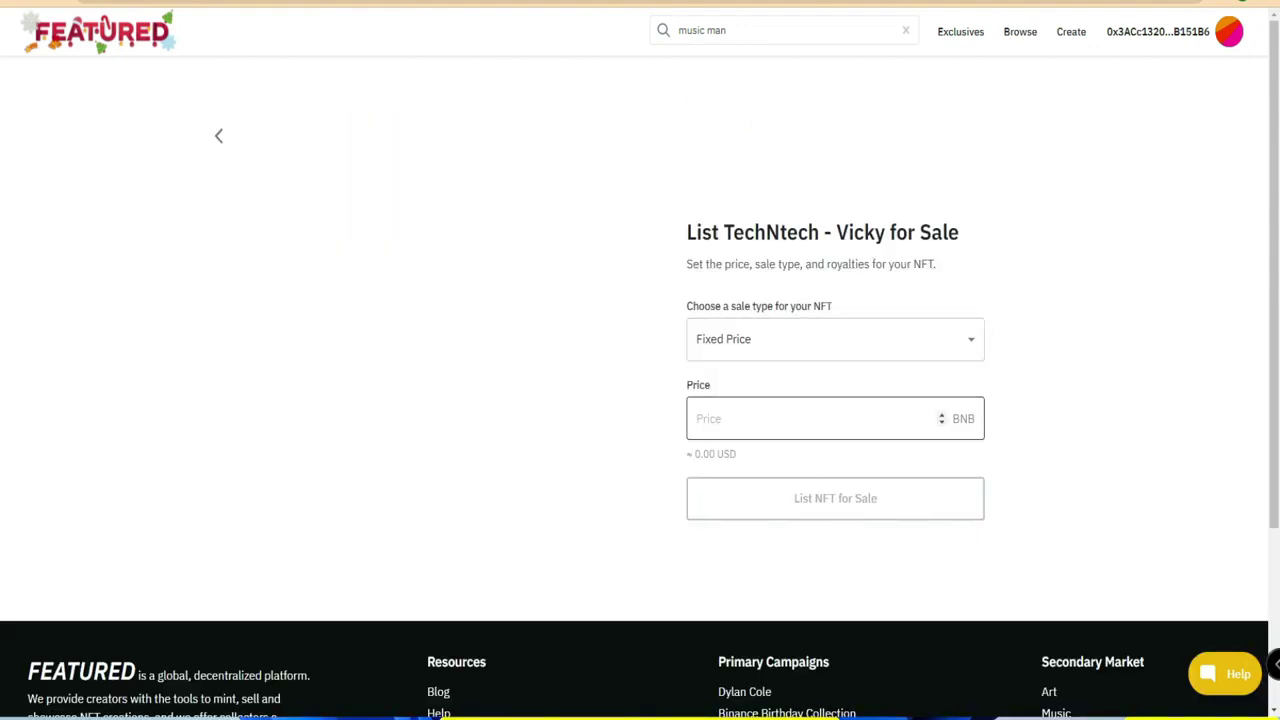
{"action": "left_click", "coordinate": [774, 340]}
{"action": "left_click", "coordinate": [774, 340]}
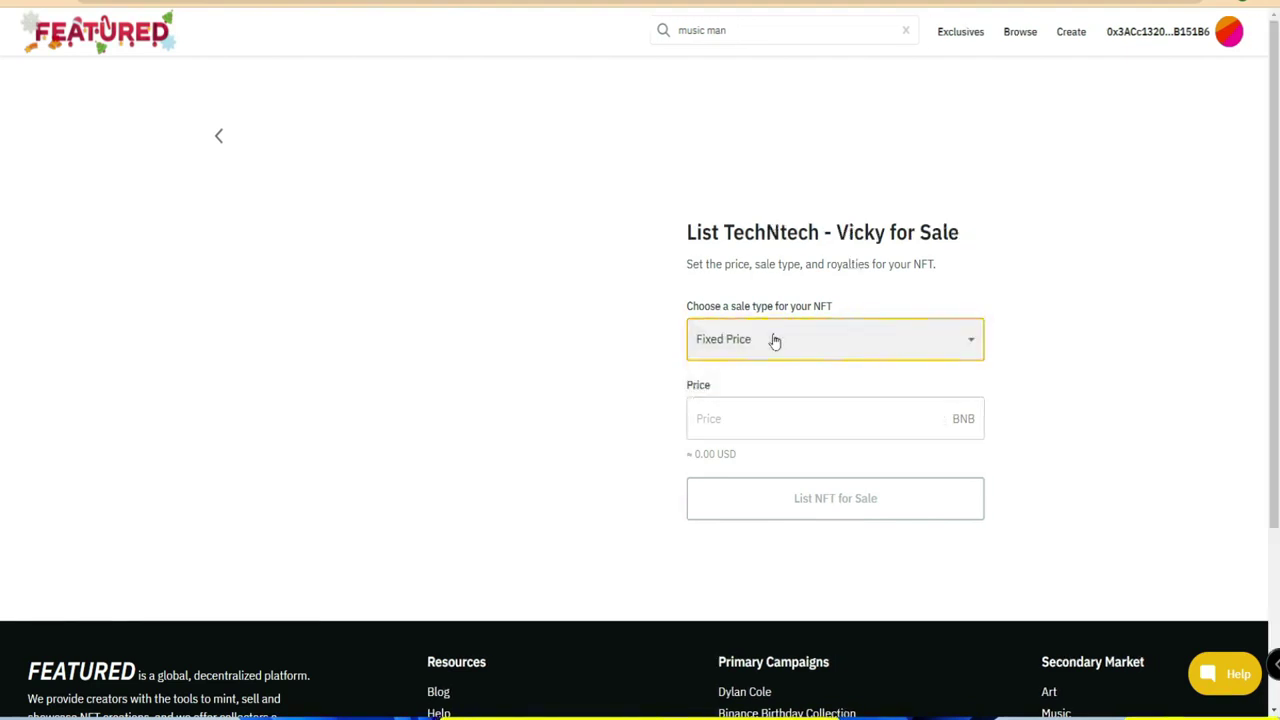
{"action": "left_click", "coordinate": [765, 420]}
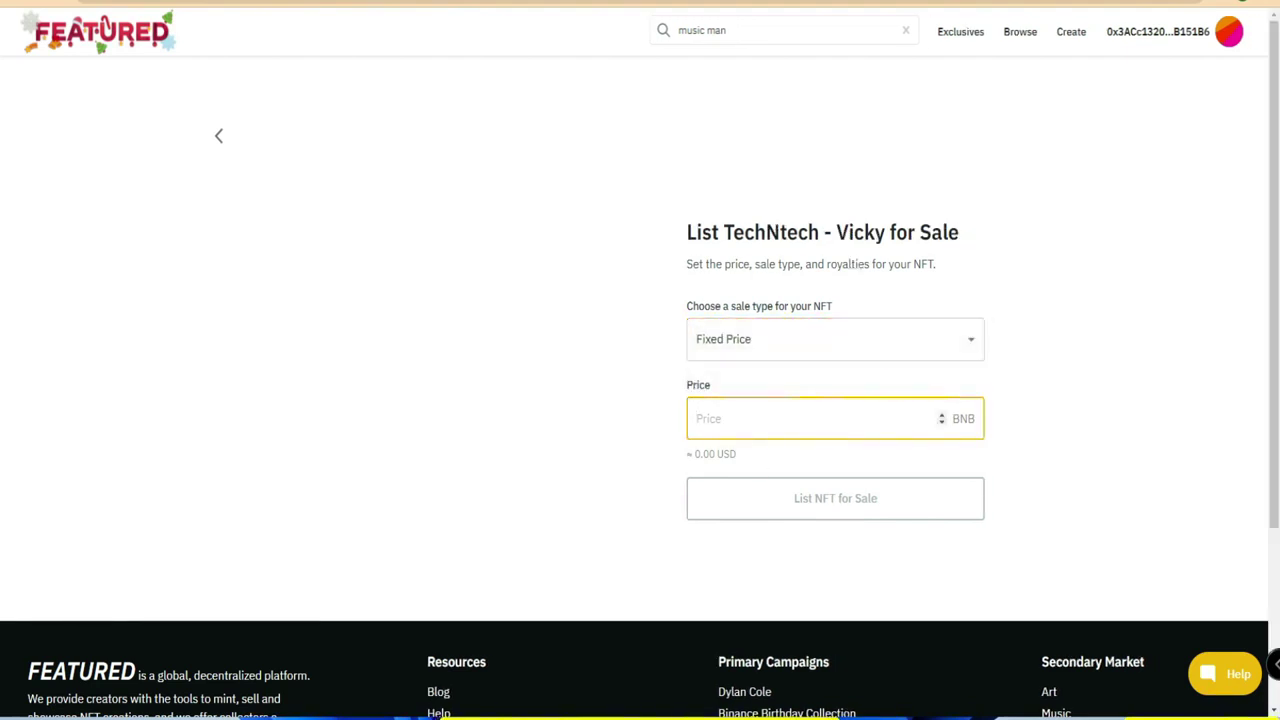
{"action": "type", "text": "1"}
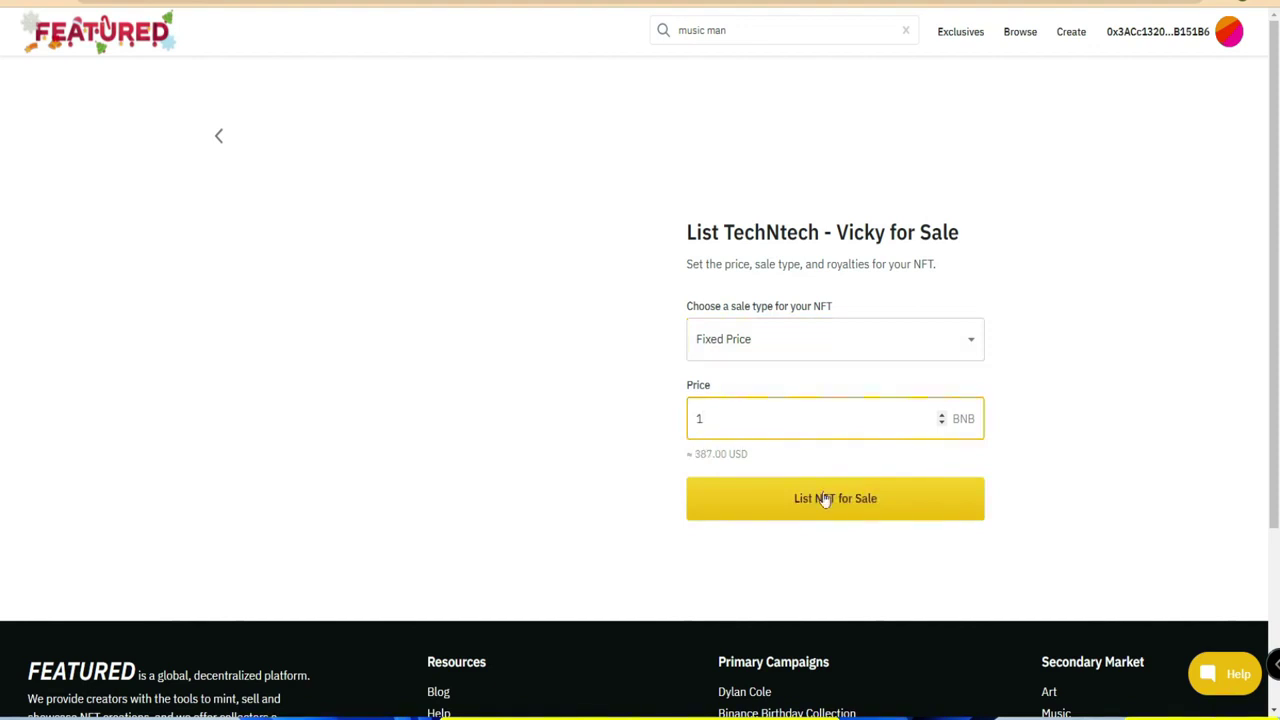
Submit the NFT's sale listing and confirm its contract transaction in MetaMask
{"action": "left_click", "coordinate": [857, 504]}
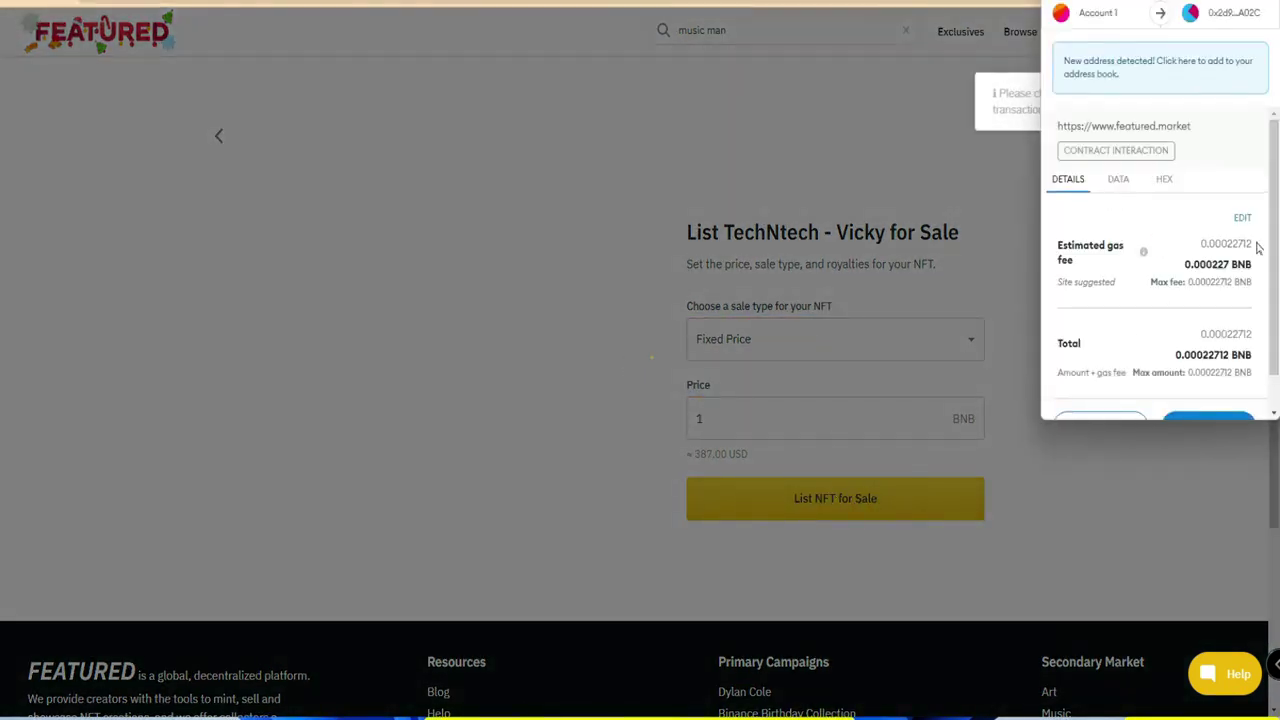
{"action": "scroll", "coordinate": [1165, 340], "scroll_direction": "down", "scroll_amount": 1}
{"action": "left_click", "coordinate": [1206, 391]}
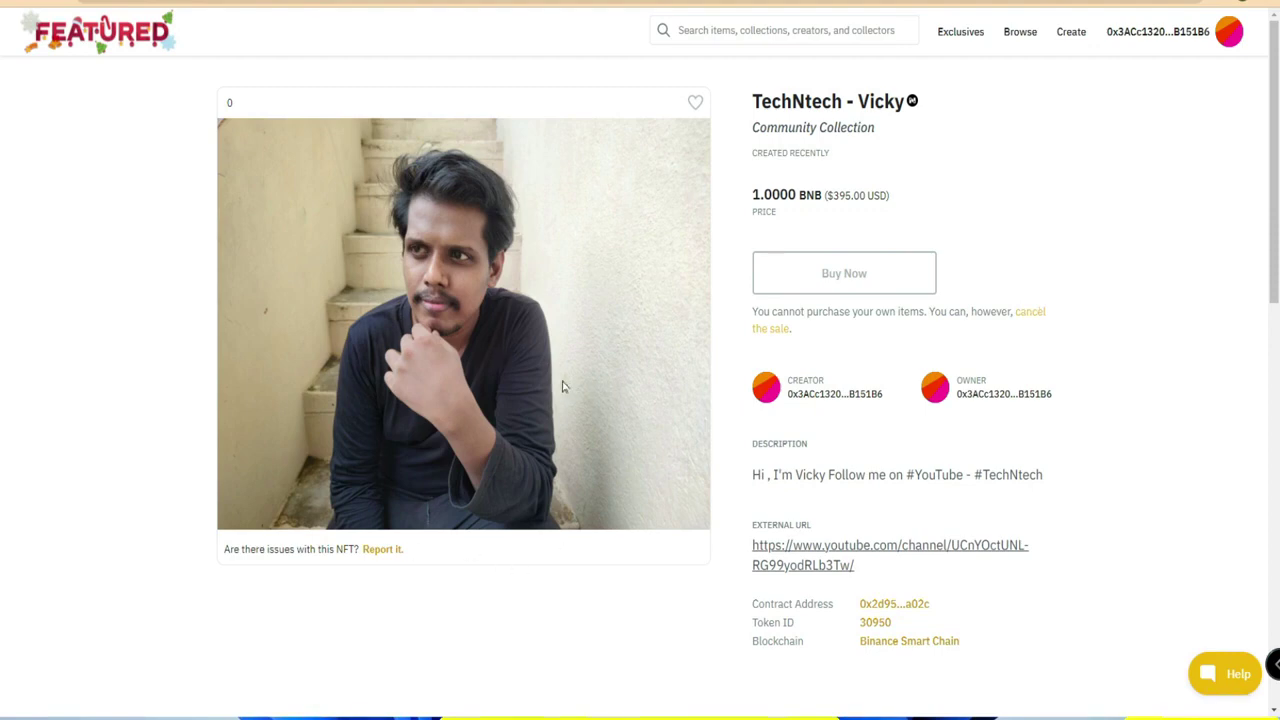
Review the listed NFT's page, including its price, description, blockchain details and the other items for sale
{"action": "scroll", "coordinate": [563, 383], "scroll_direction": "down", "scroll_amount": 3}
{"action": "scroll", "coordinate": [830, 355], "scroll_direction": "up", "scroll_amount": 3}
{"action": "scroll", "coordinate": [940, 368], "scroll_direction": "down", "scroll_amount": 3}
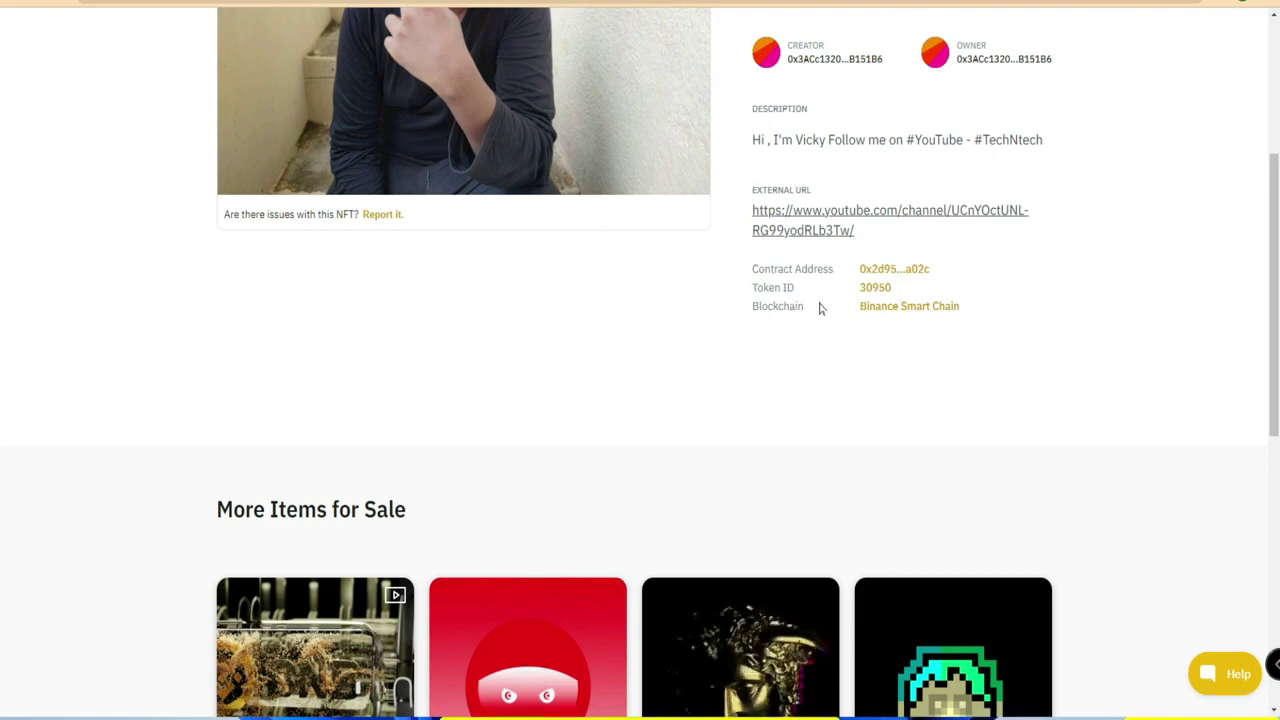
{"action": "scroll", "coordinate": [995, 388], "scroll_direction": "up", "scroll_amount": 4}
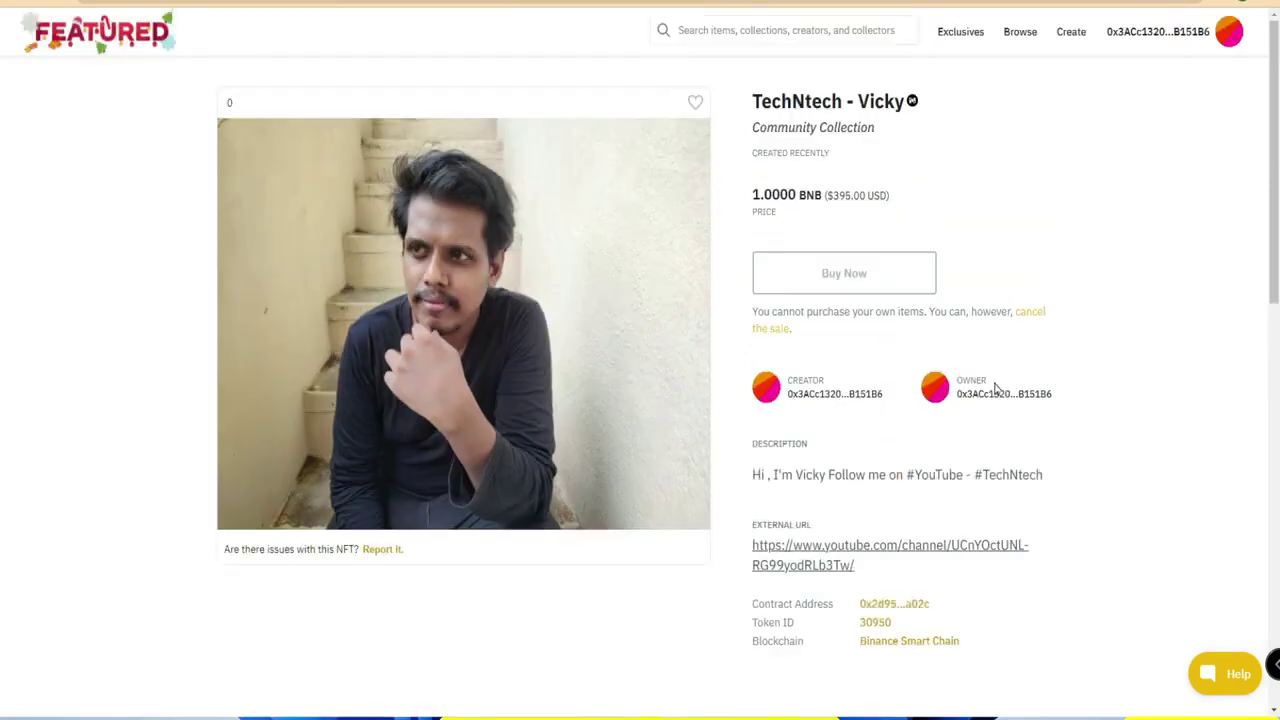